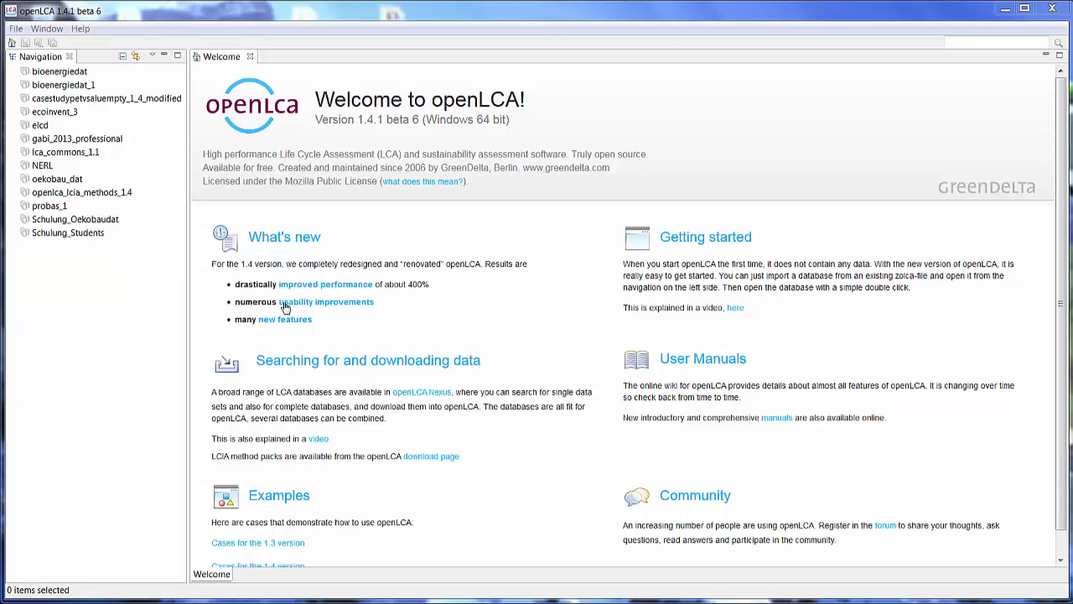
- Import the database file ecoinvent3_1_allocation_default_lci.zolca from the Databases folder
right_click(80, 259)
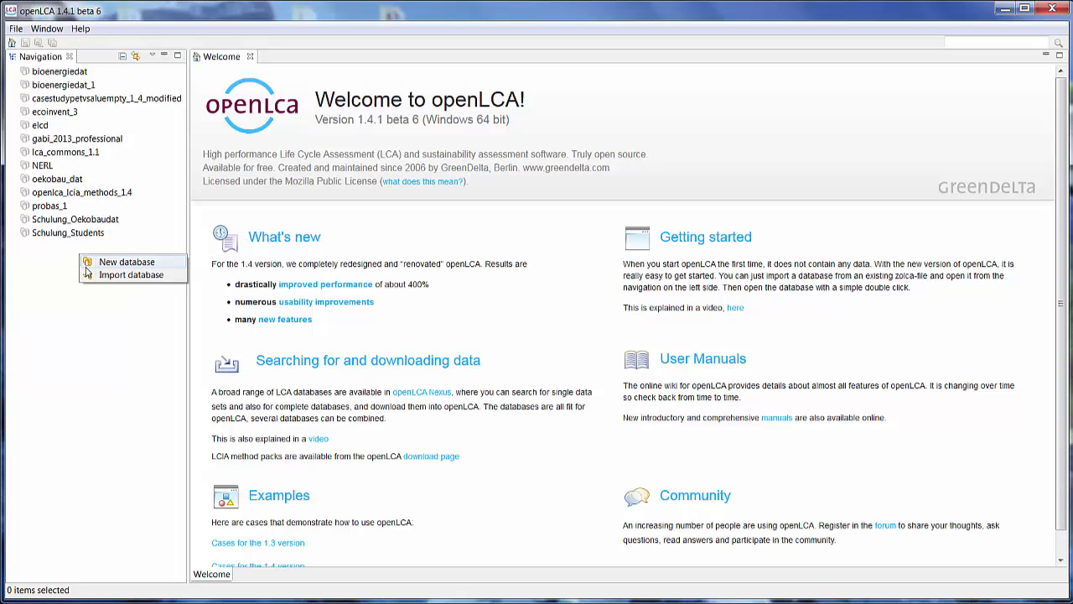
left_click(96, 275)
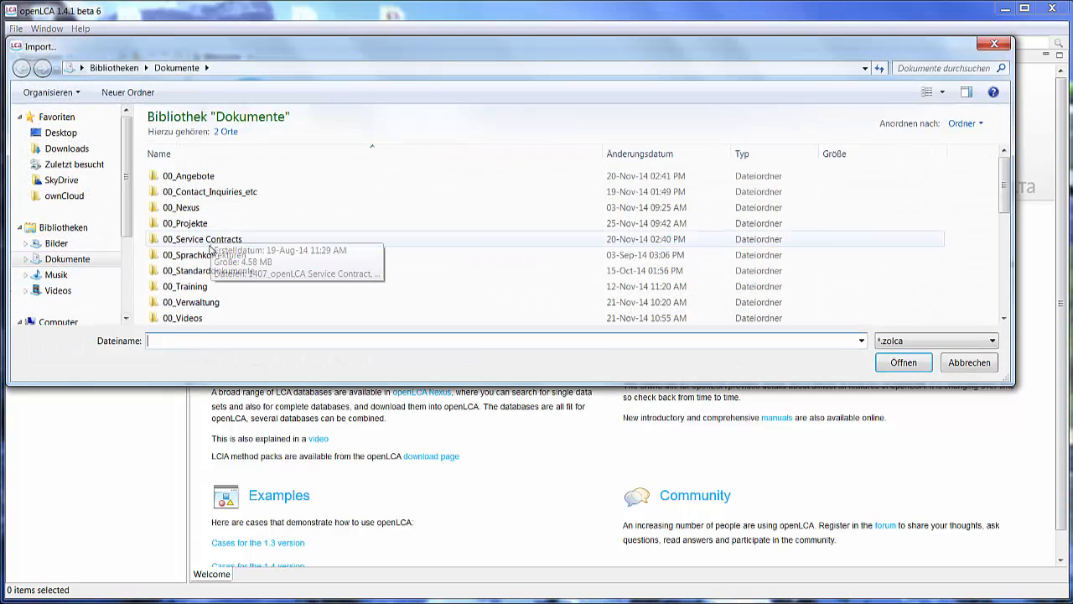
scroll(218, 247, "down", 3)
double_click(178, 271)
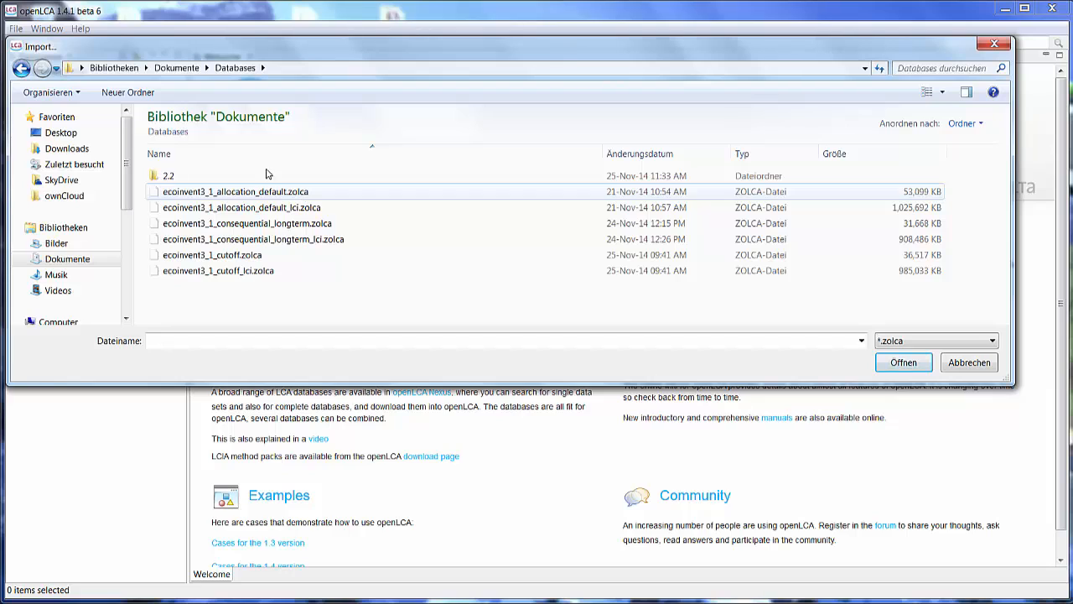
left_click(905, 208)
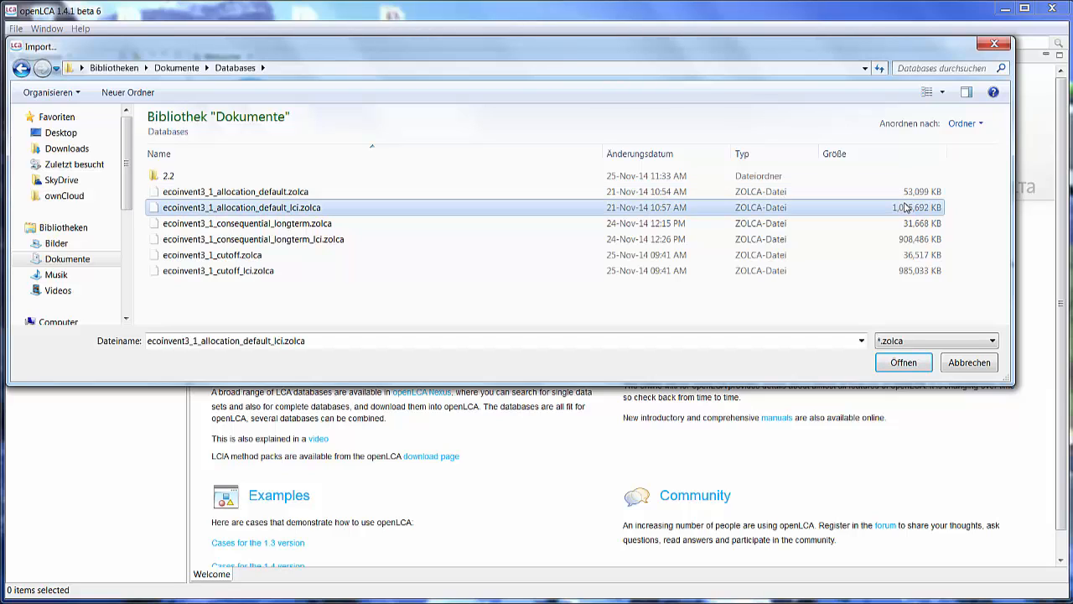
left_click(888, 369)
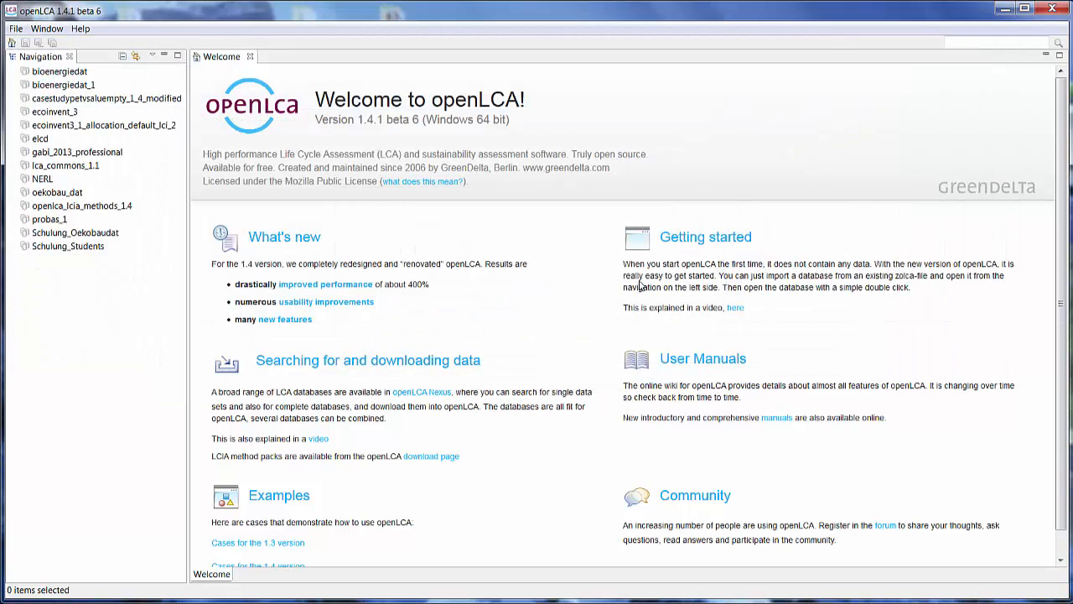
- Open the new database and import ecoinvent3_1_allocation_default.zolca into it as an exported zolca file
double_click(51, 126)
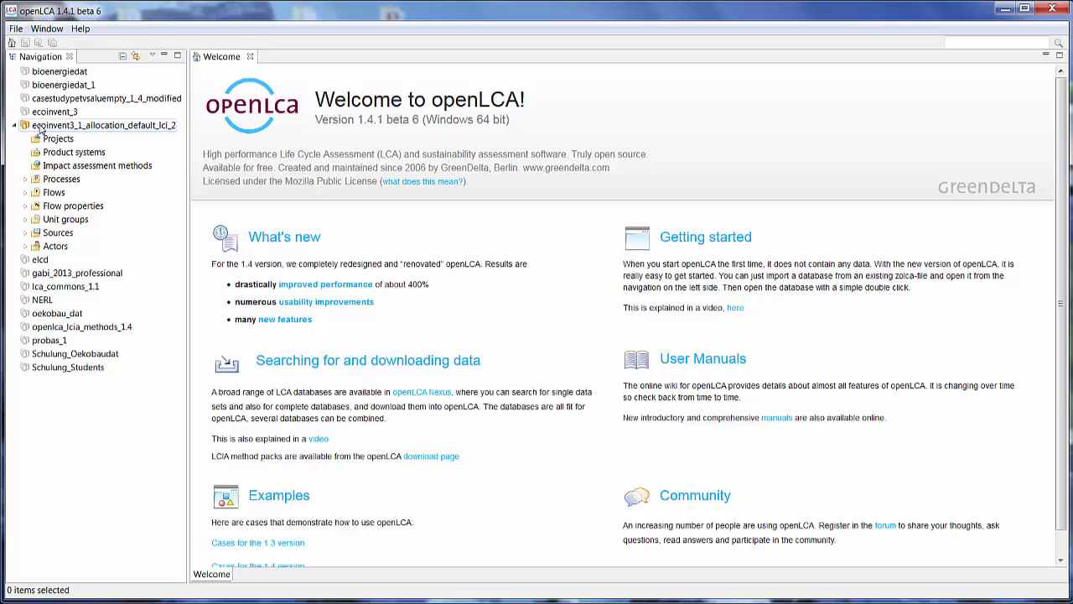
right_click(40, 131)
left_click(74, 203)
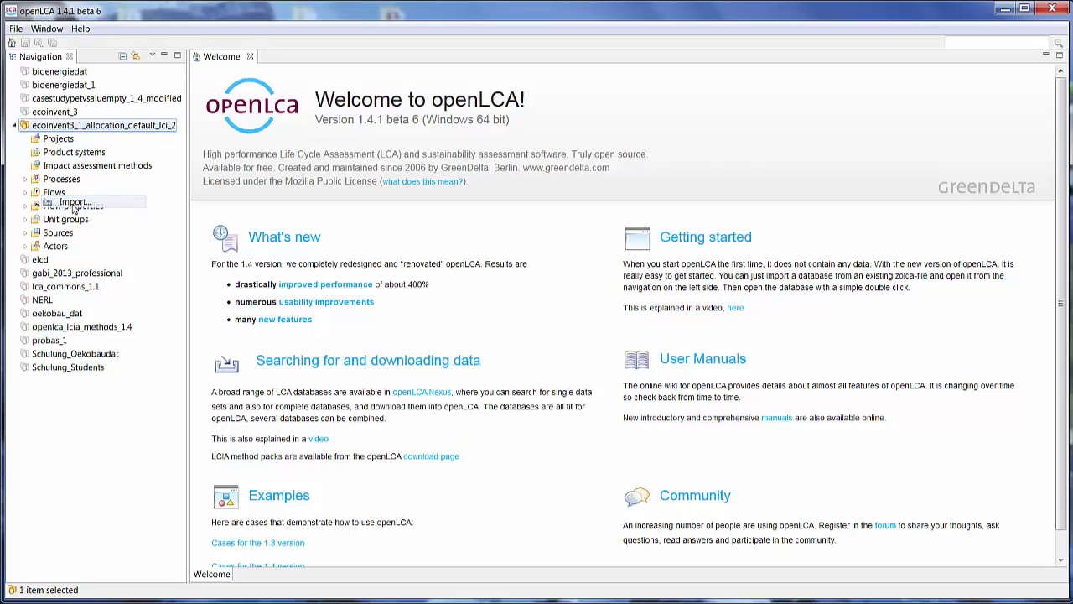
left_click(423, 317)
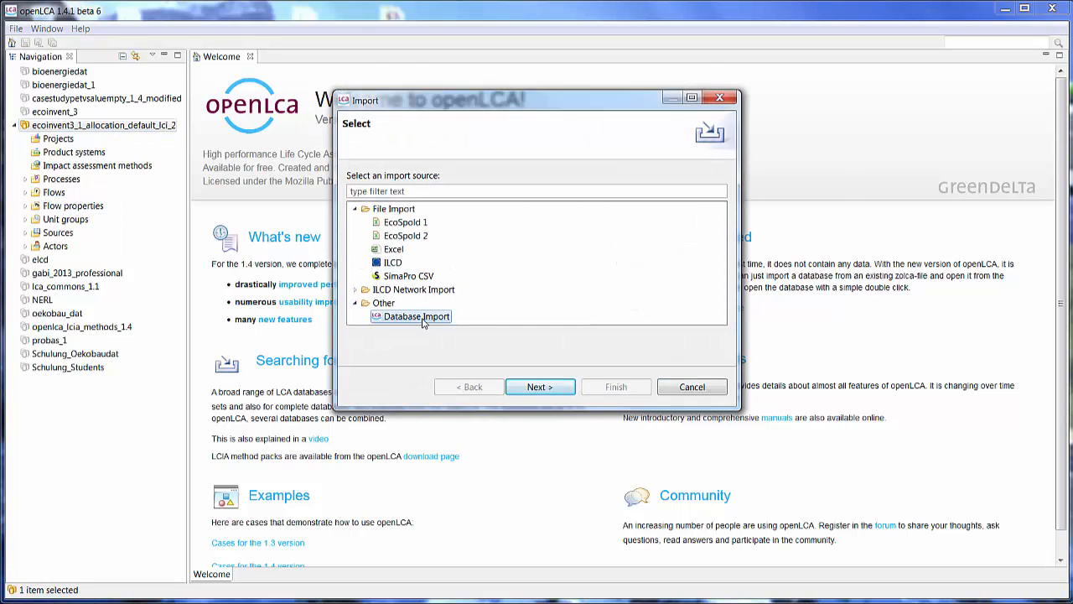
left_click(534, 390)
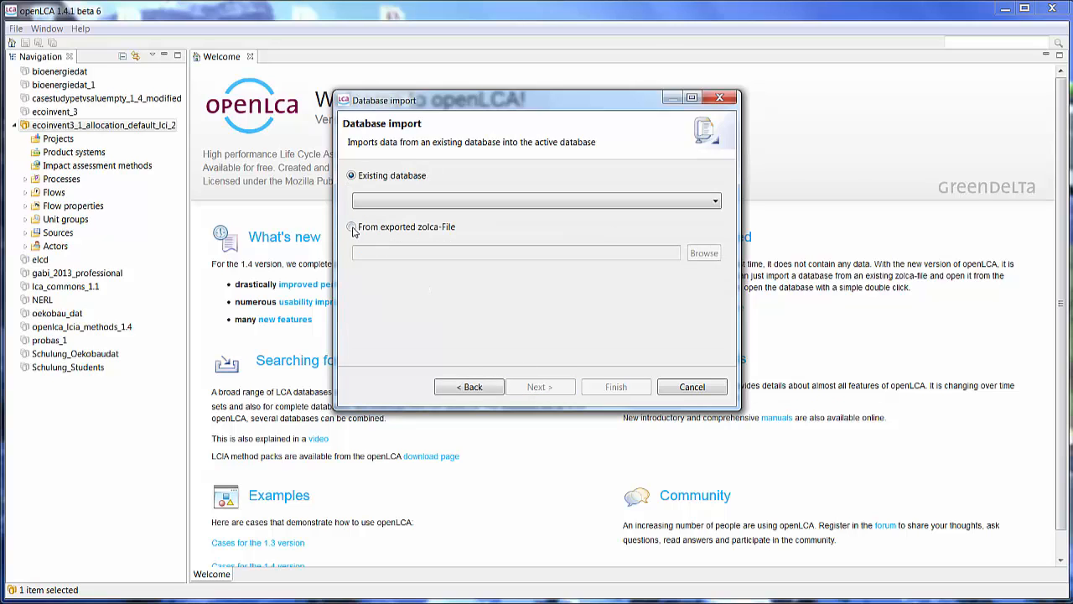
left_click(352, 227)
left_click(704, 253)
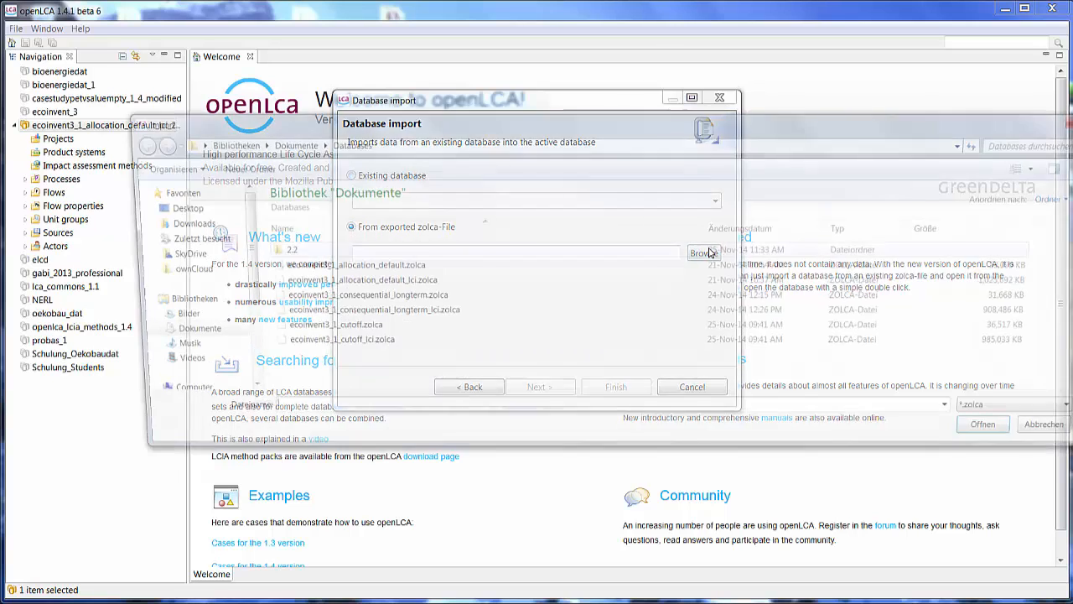
left_click(385, 267)
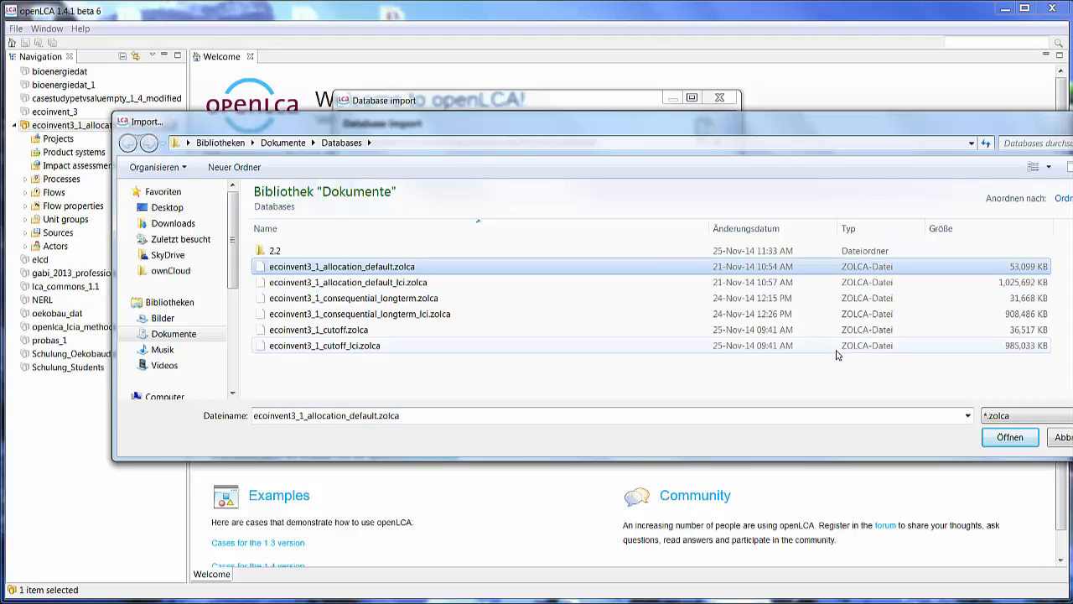
left_click(998, 445)
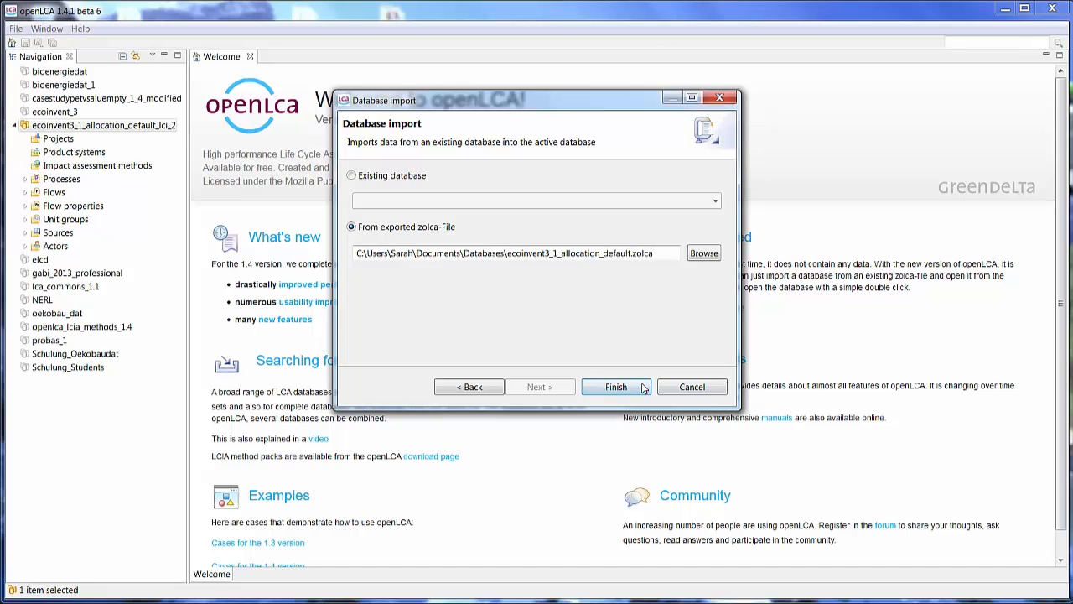
left_click(644, 388)
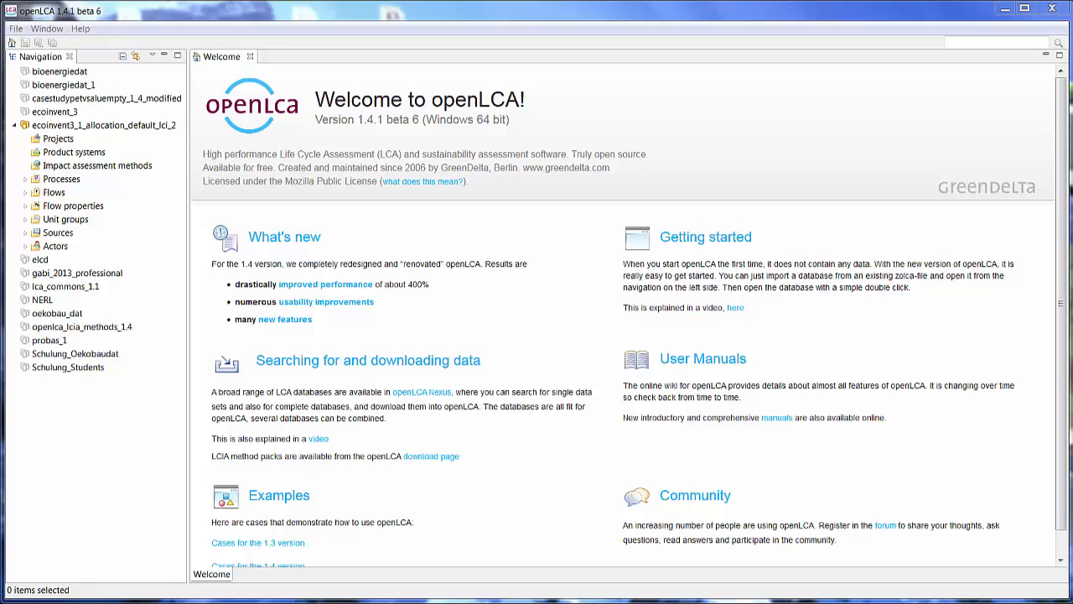
- Rename the database as ecoinvent3_1_allocation_default_S_U
right_click(141, 126)
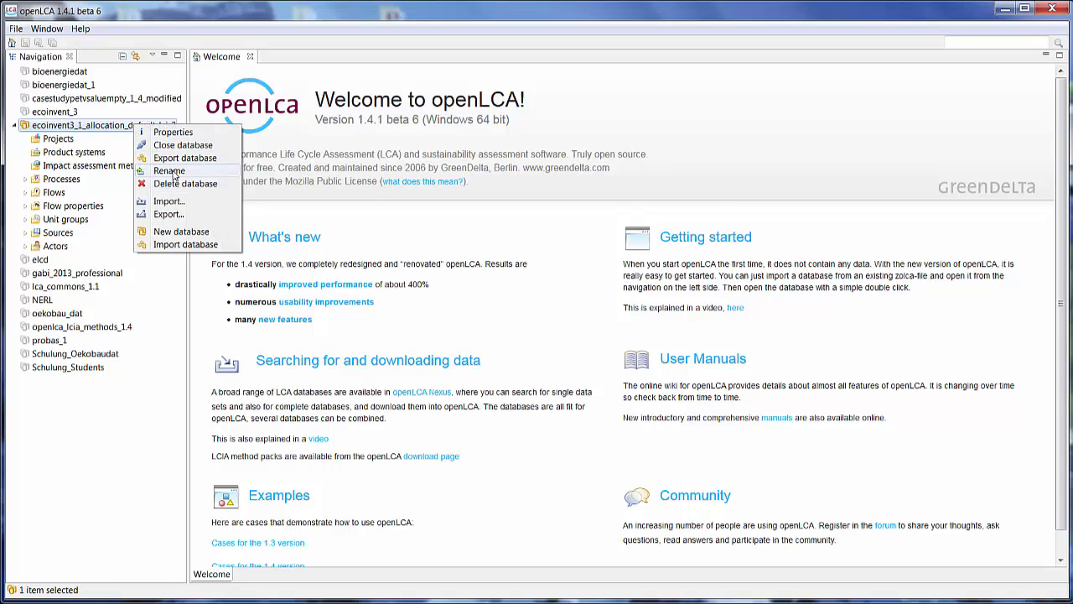
left_click(170, 171)
key("Right")
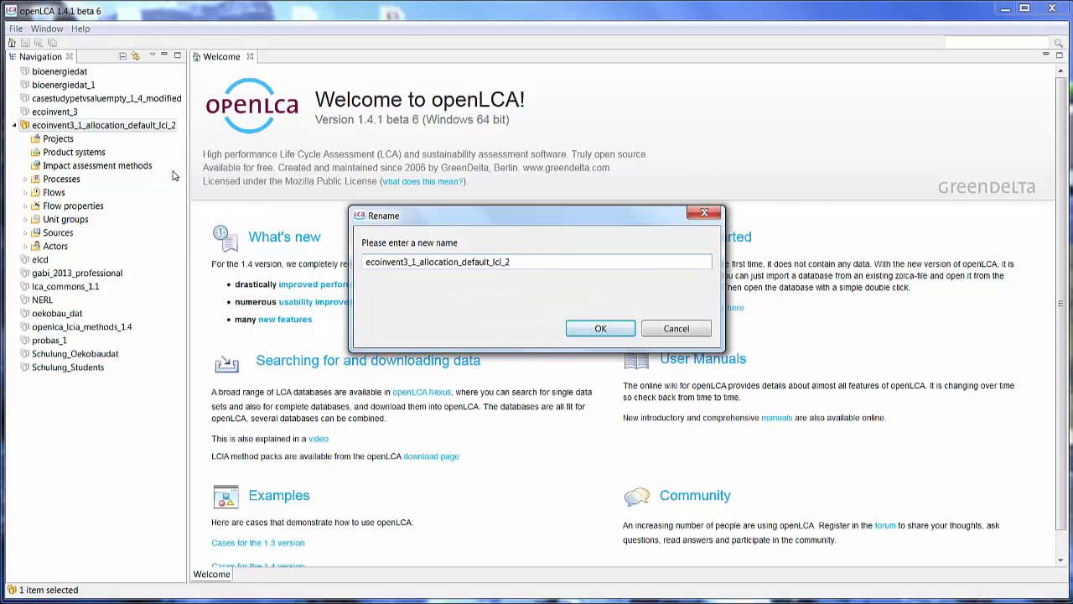
key("BackSpace")
key("BackSpace")
type("S")
left_click(592, 336)
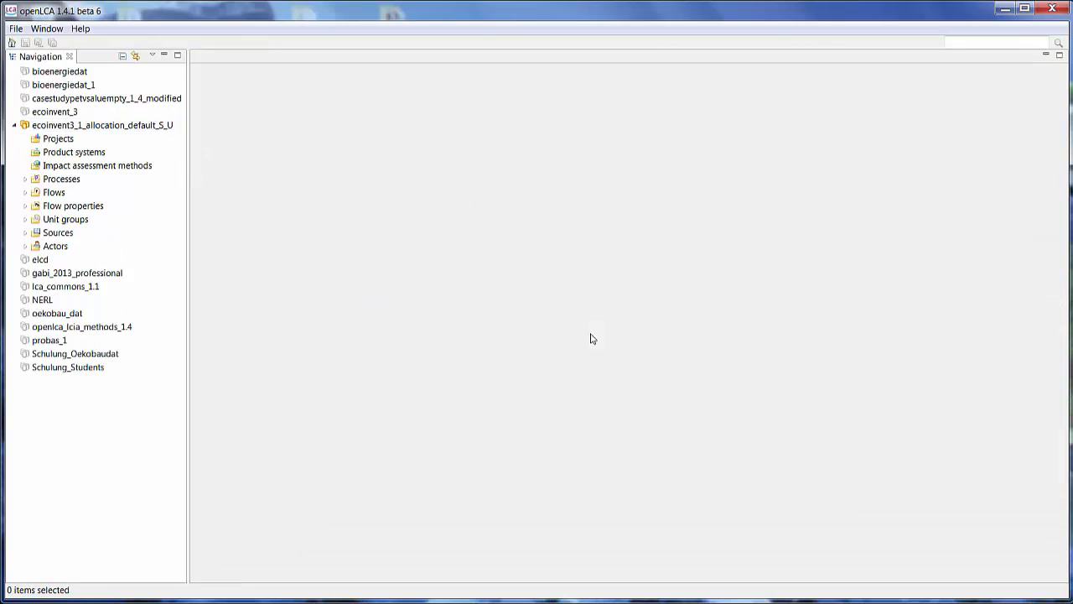
- Open the process dairy construction, alloc. default, U - GLO under Processes > F:Construction > 41 > 410 > 4100
left_click(25, 180)
left_click(36, 260)
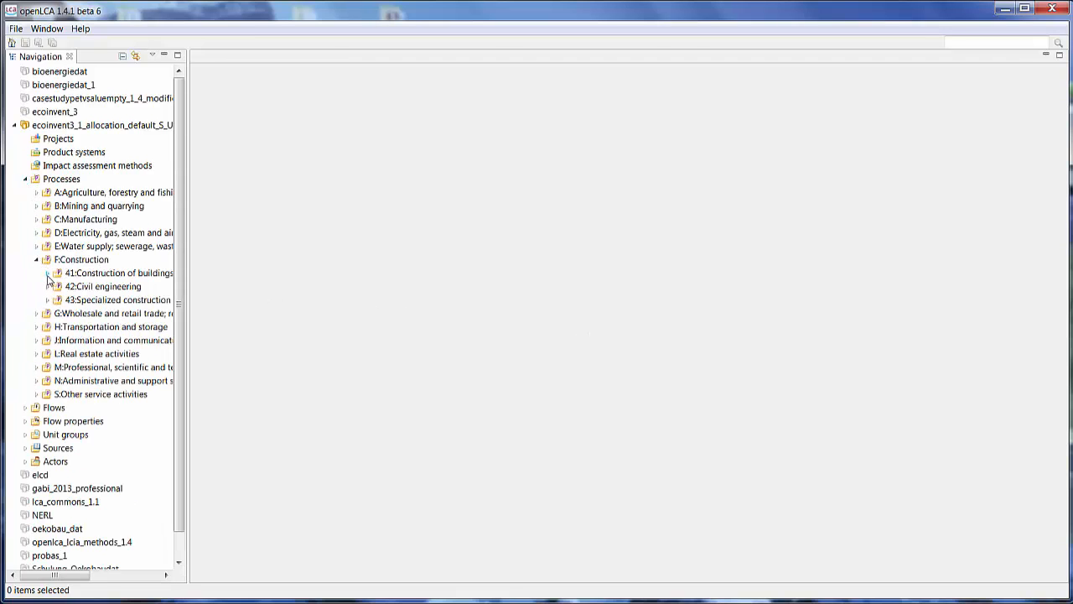
left_click(47, 274)
left_click(59, 286)
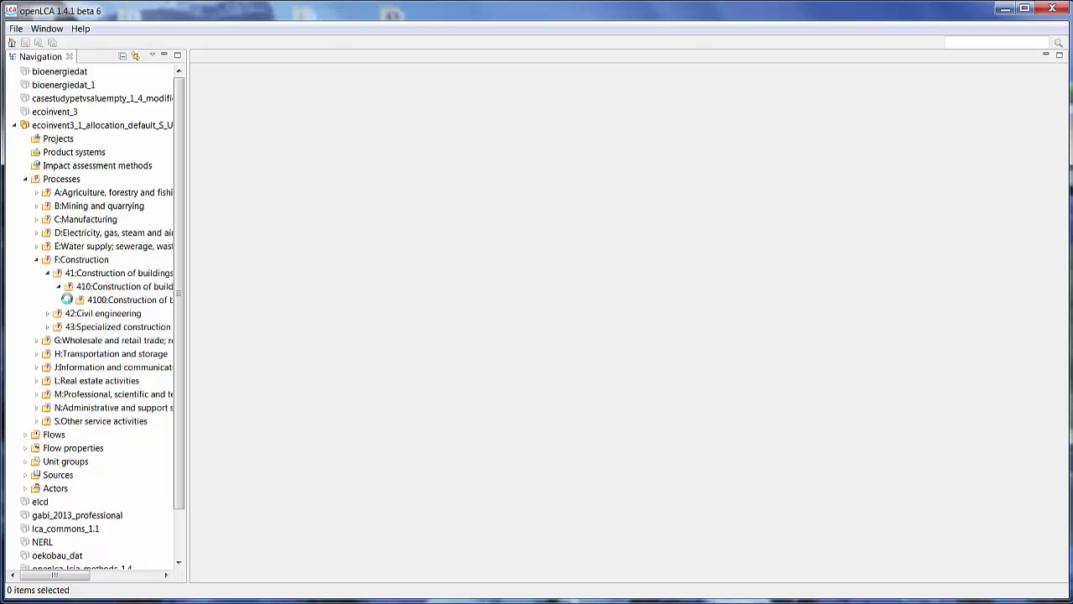
left_click(69, 299)
left_click_drag(188, 289, 490, 288)
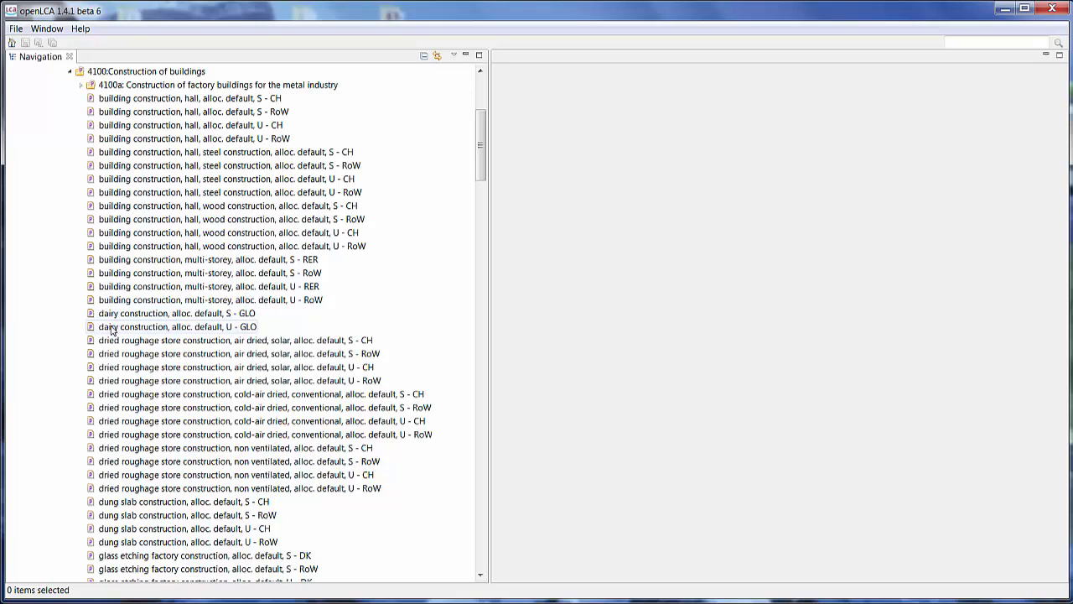
double_click(220, 327)
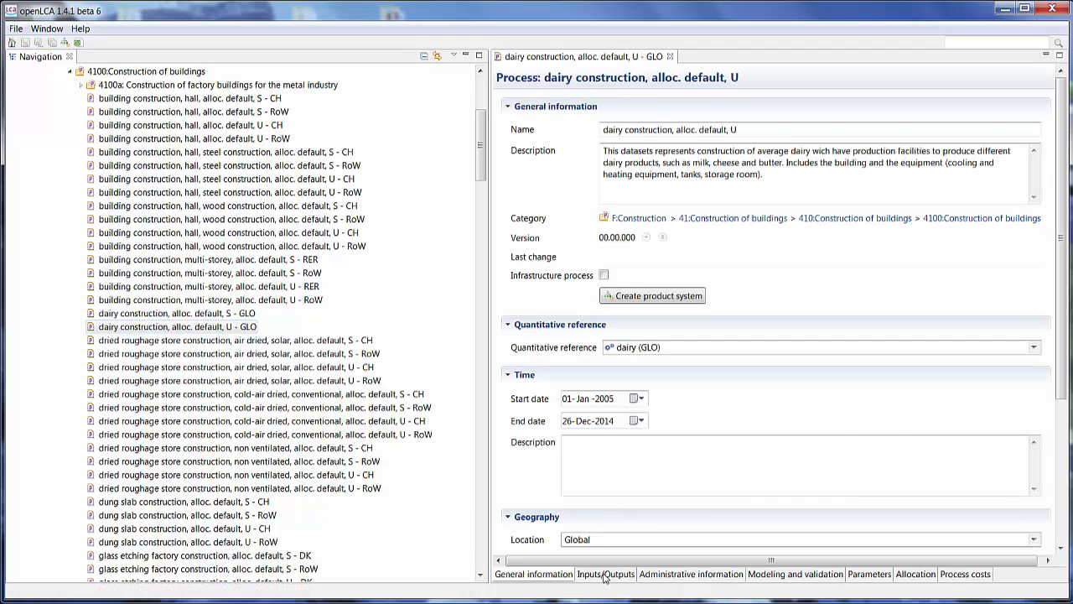
- Check the default provider options of the steel, chromium steel 18/8 input on the inputs and outputs page, then save the process
left_click(605, 574)
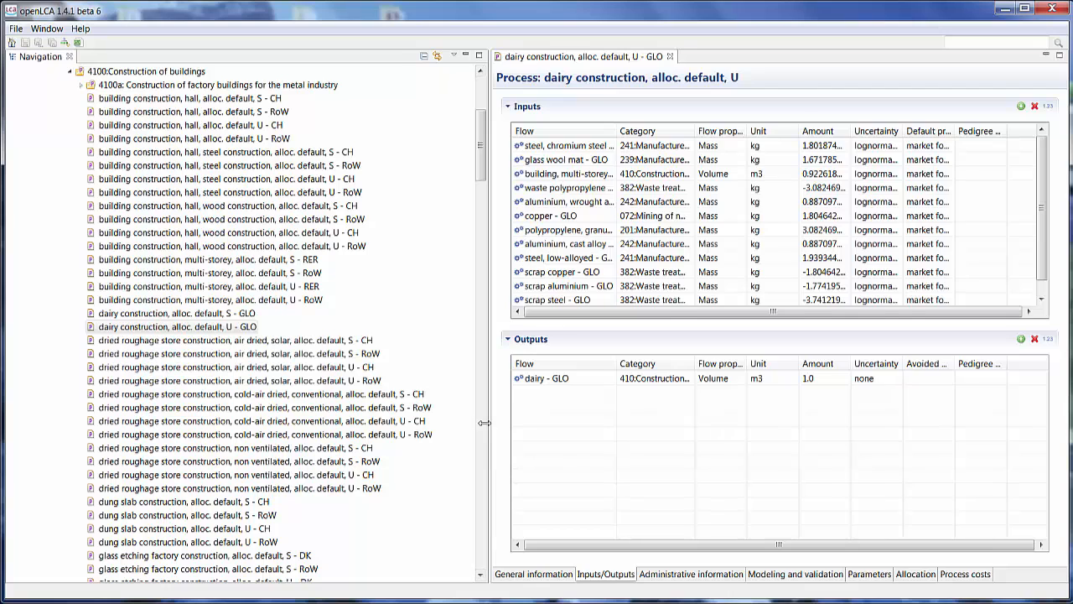
left_click_drag(484, 422, 266, 423)
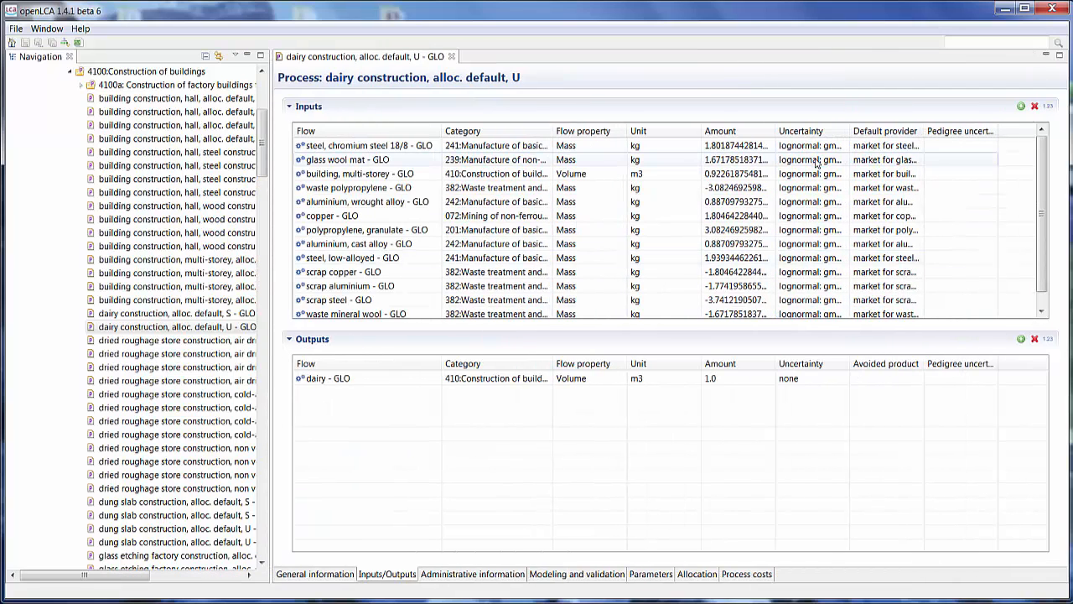
left_click(914, 147)
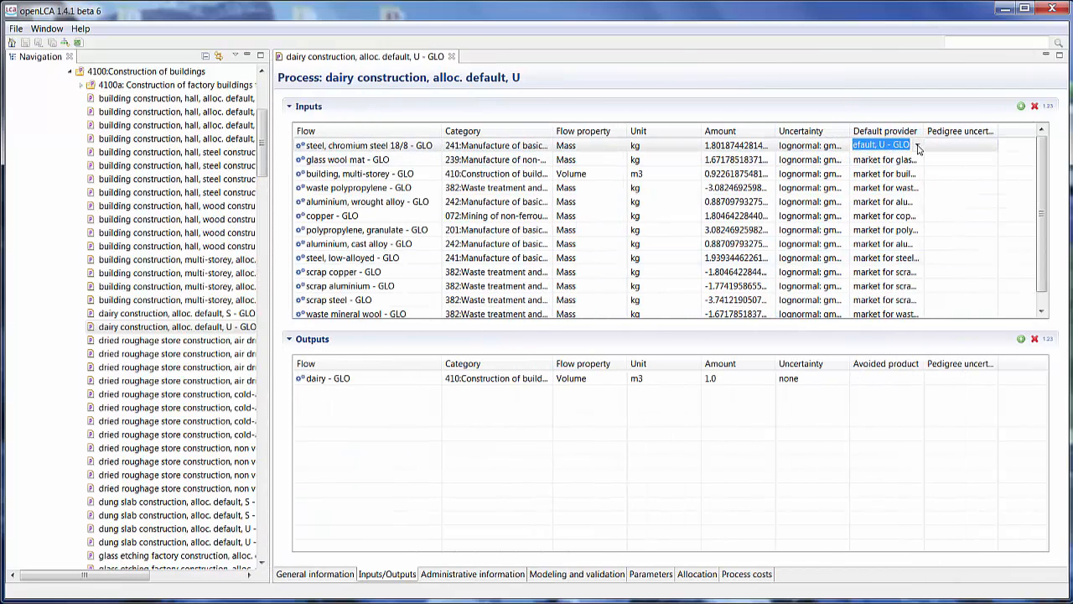
left_click(918, 147)
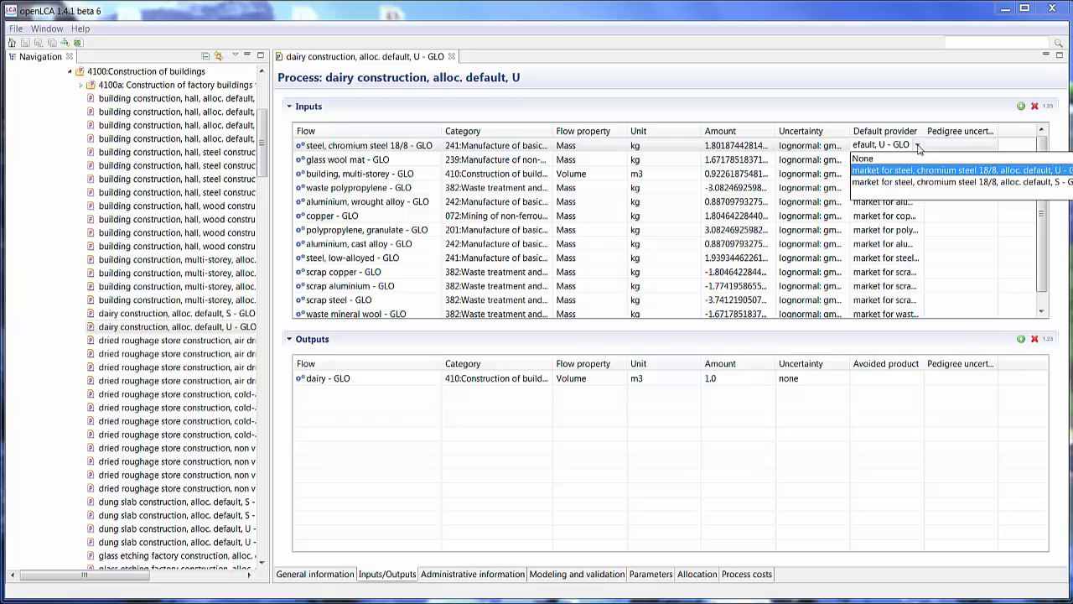
left_click(933, 229)
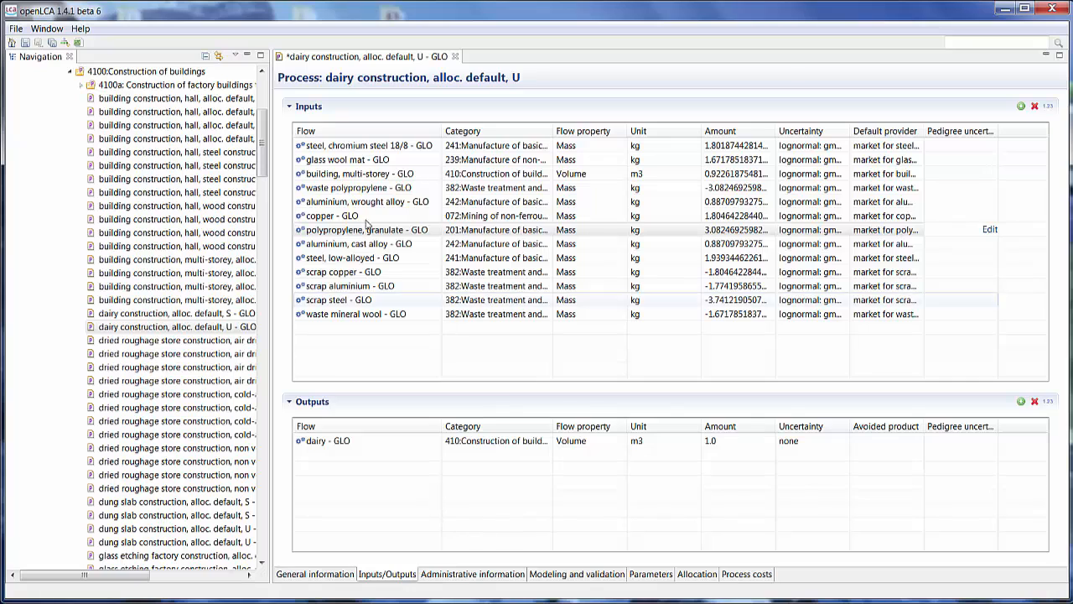
left_click(25, 42)
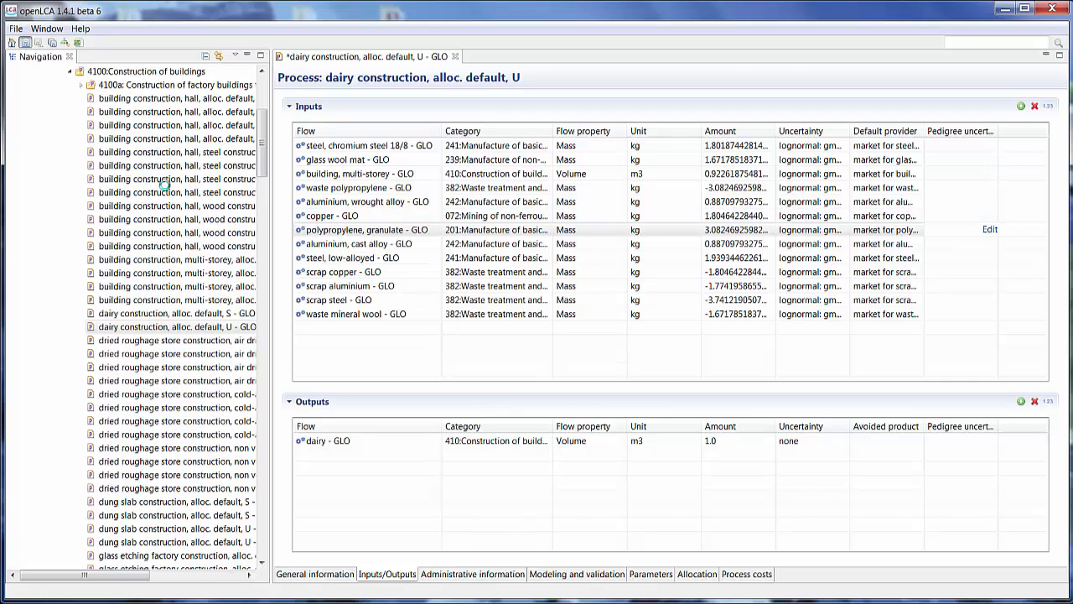
- Create a product system from the process with adding connected processes switched off
left_click(313, 574)
left_click(433, 298)
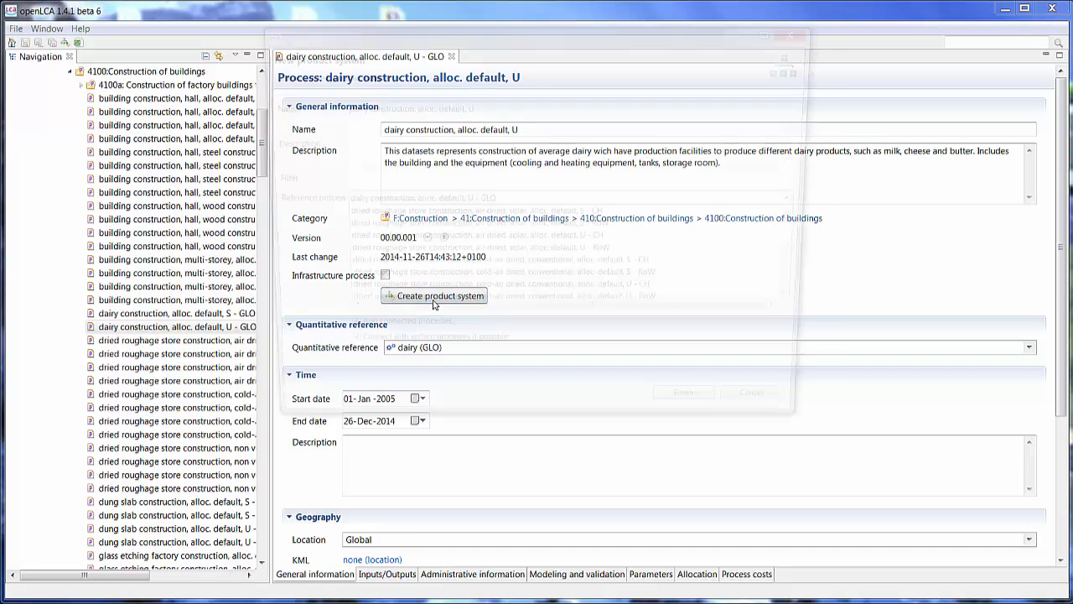
left_click(337, 336)
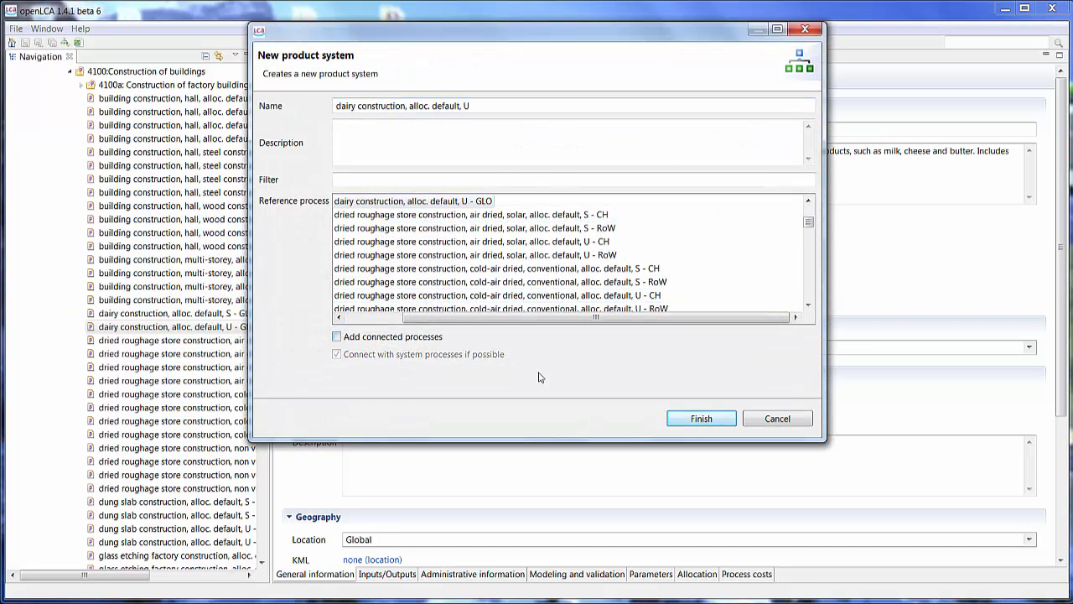
left_click(700, 419)
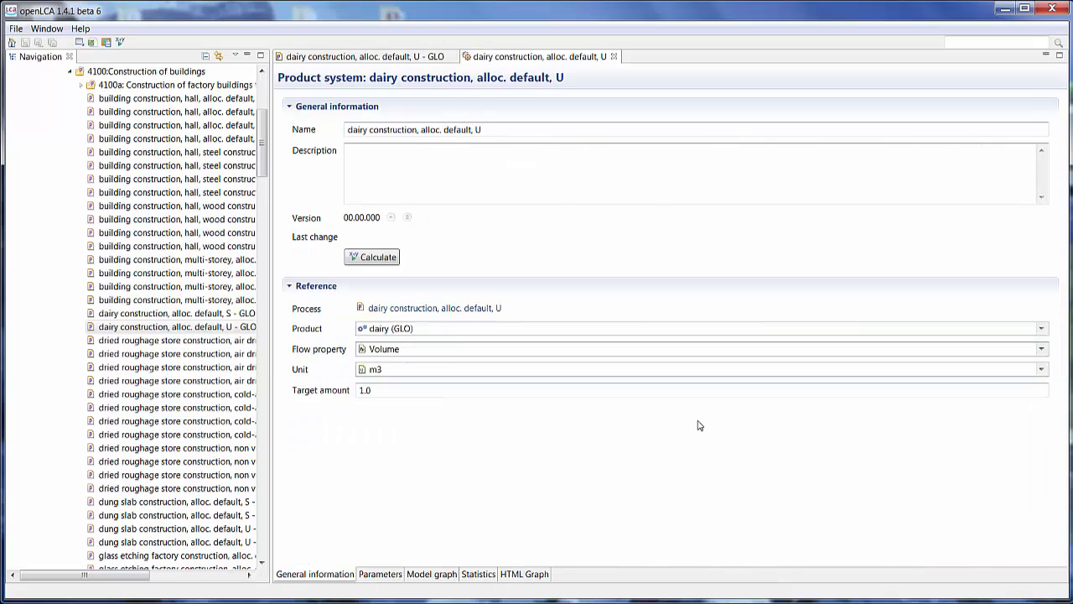
- Open the product system's model graph, move the process box and expand it to show its flows
left_click(424, 574)
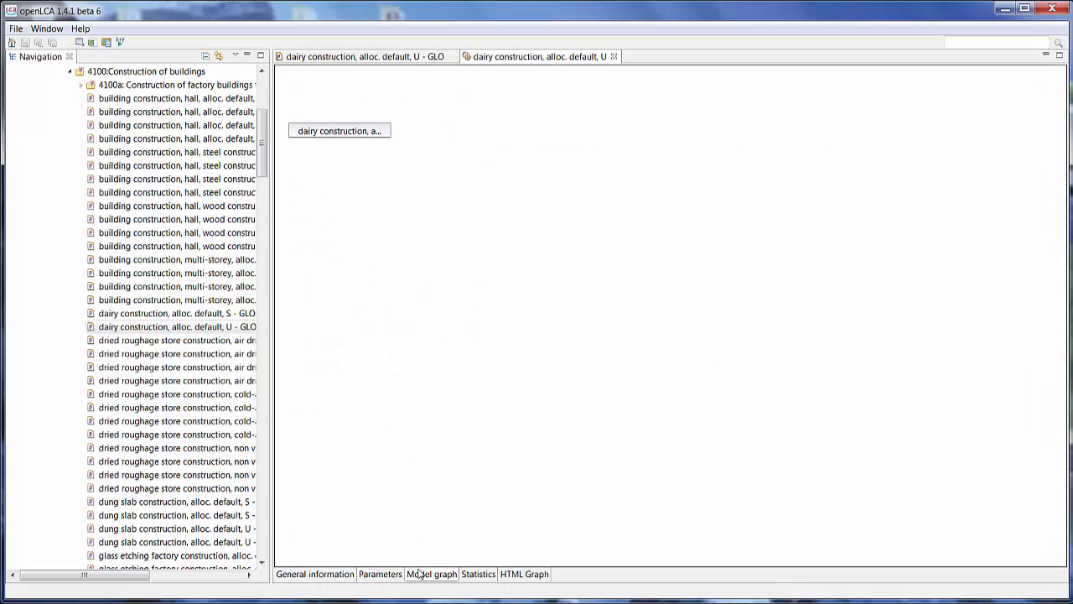
left_click_drag(331, 128, 462, 168)
double_click(462, 168)
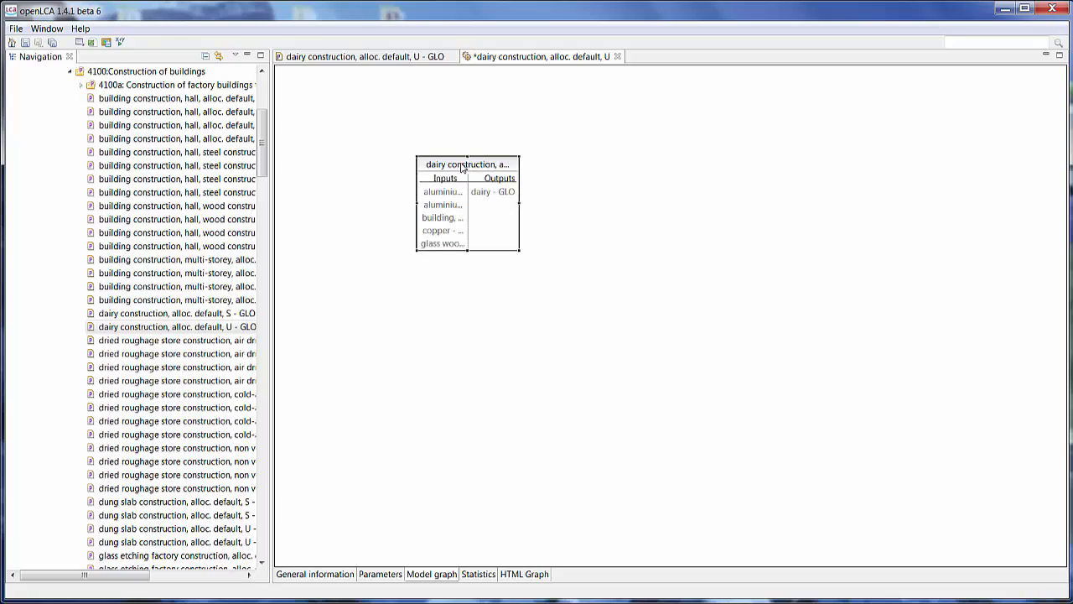
- Search providers for the dairy process's copper input, add and connect market for copper, alloc. default, U - GLO, and reposition the box
right_click(445, 212)
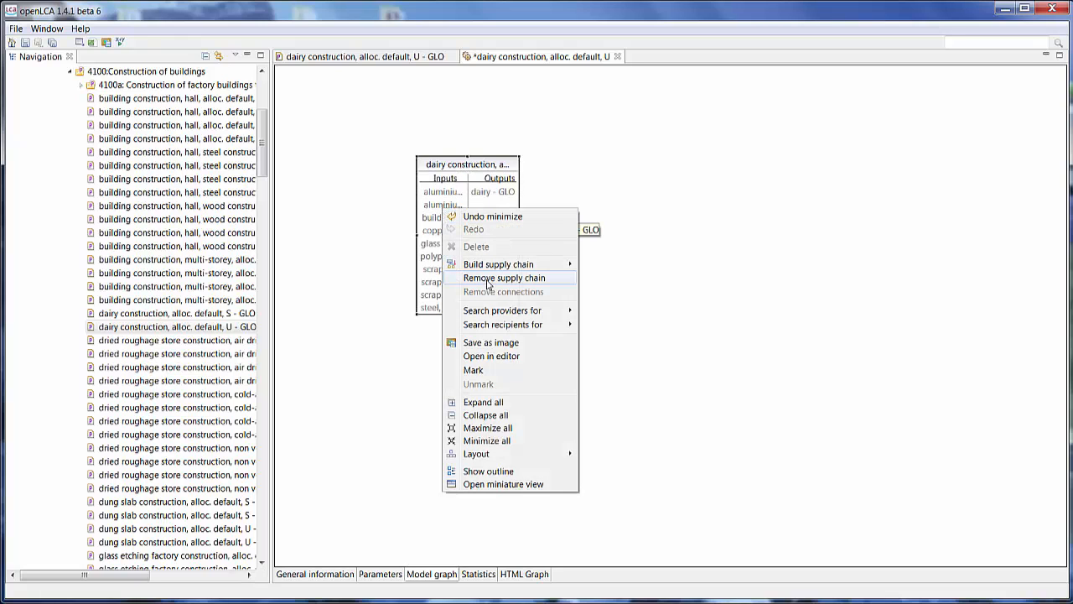
mouse_move(516, 315)
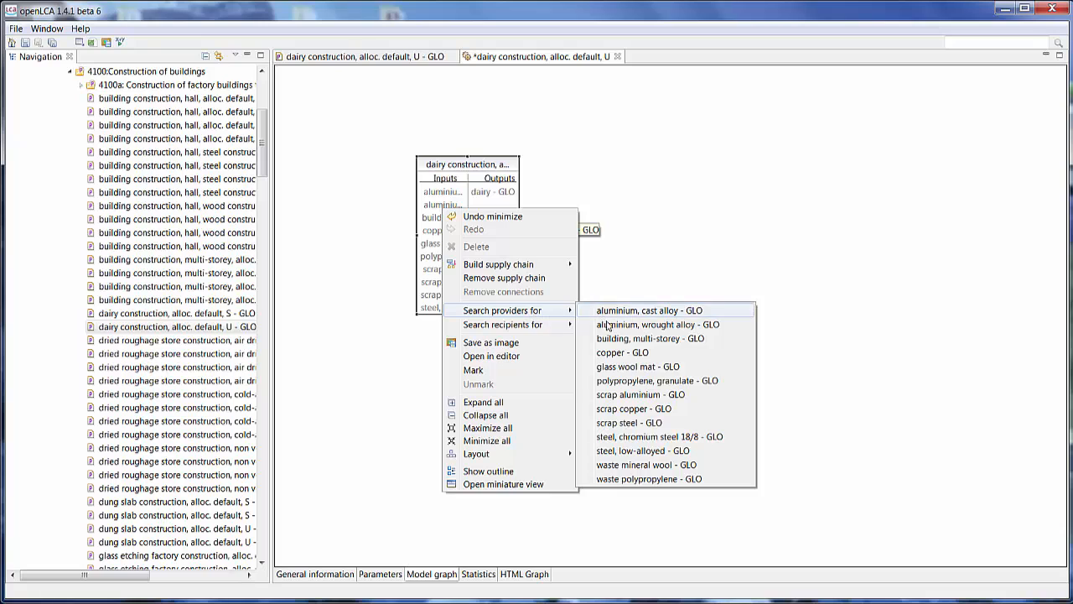
left_click(618, 353)
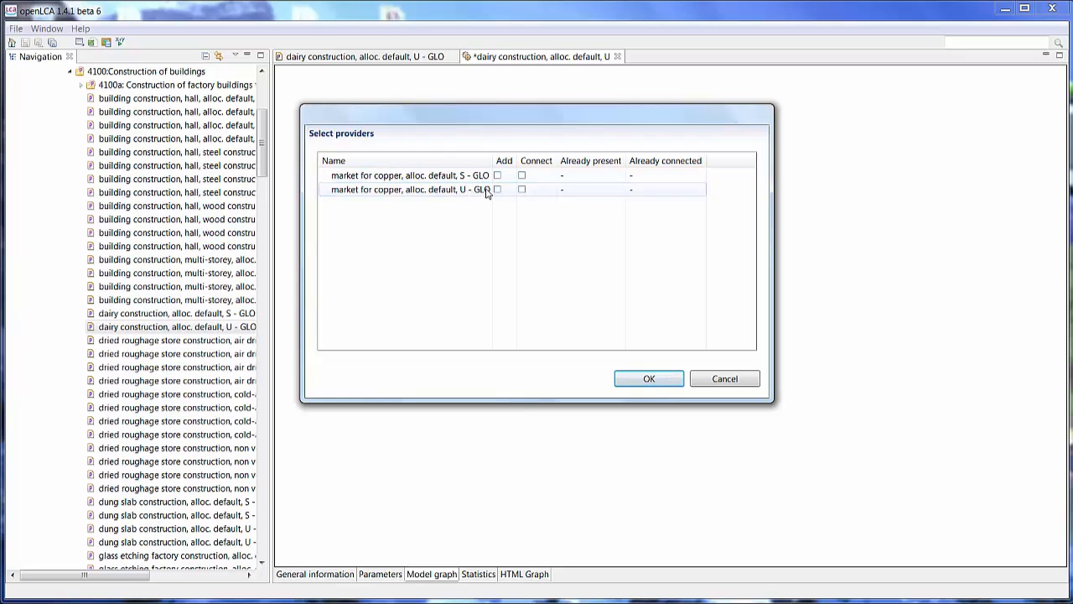
left_click(521, 189)
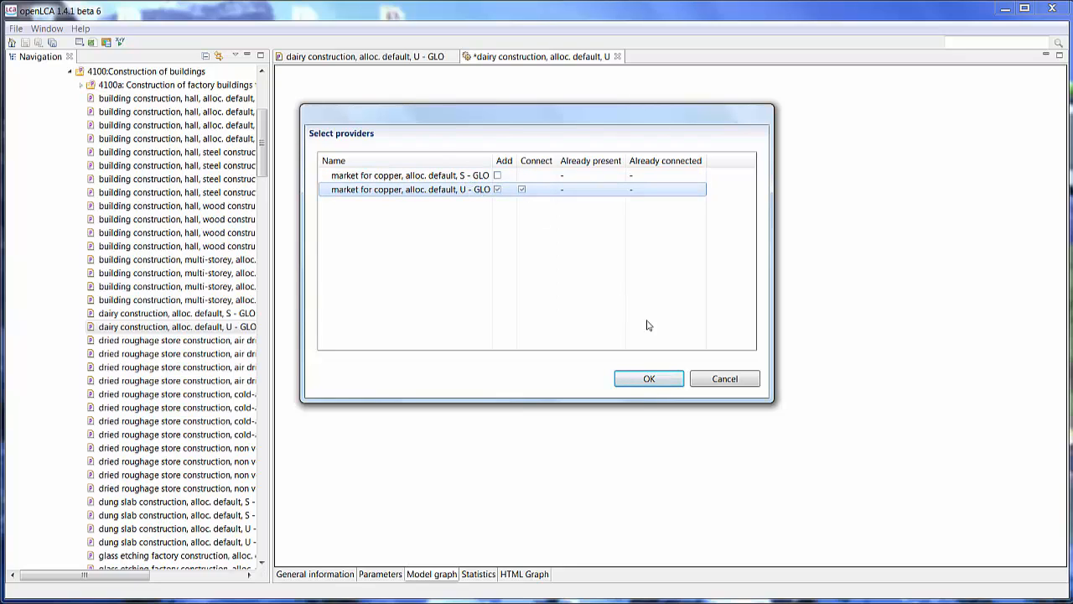
left_click(644, 379)
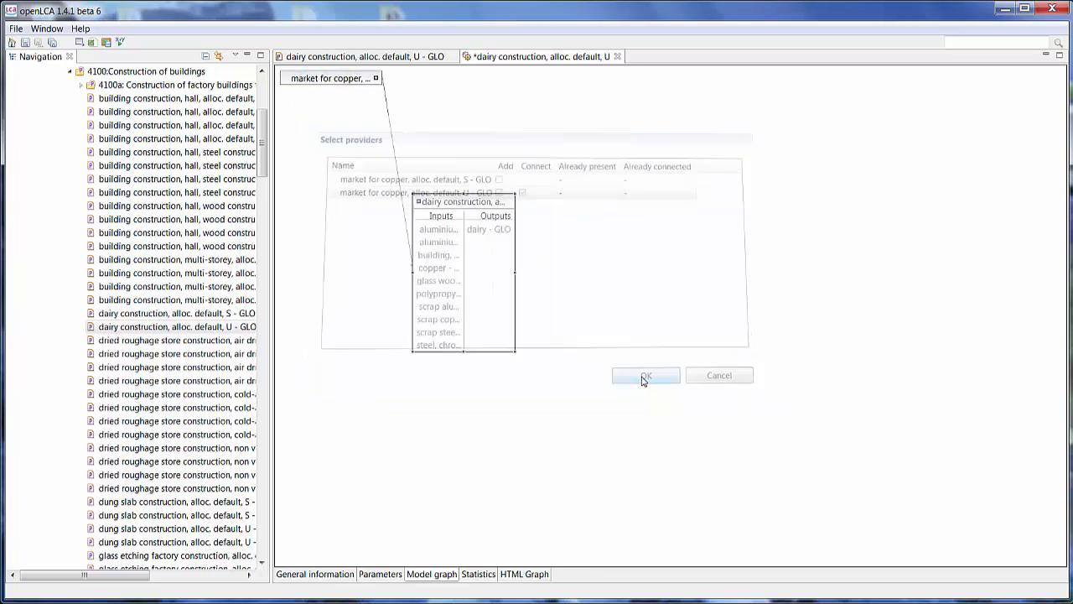
left_click_drag(450, 315, 448, 204)
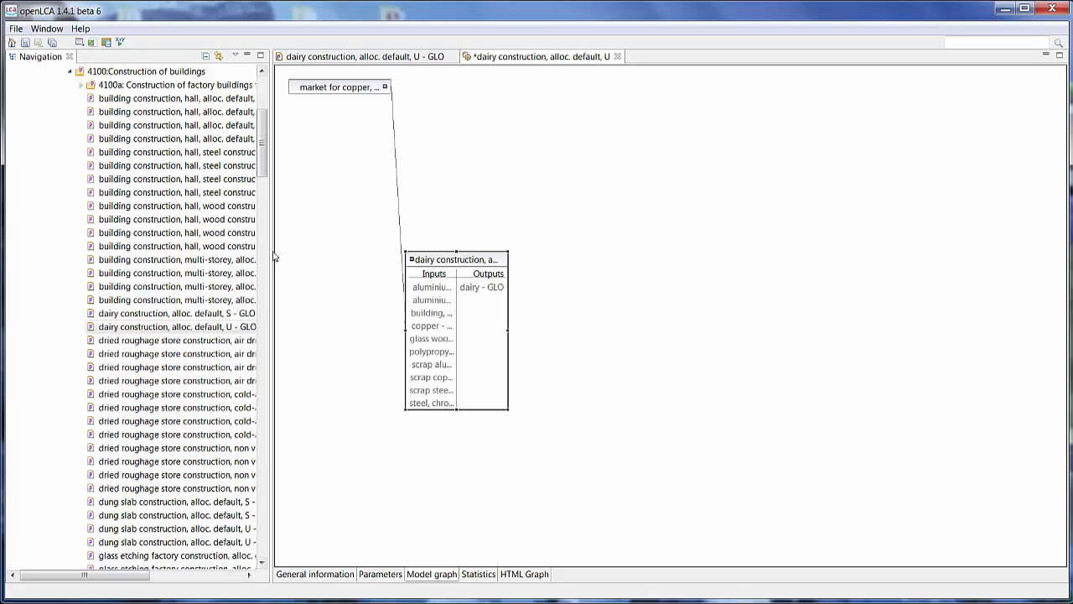
- Create a new process named Fleece at Gate with a new product flow whose reference flow property is Mass
left_click_drag(271, 250, 348, 265)
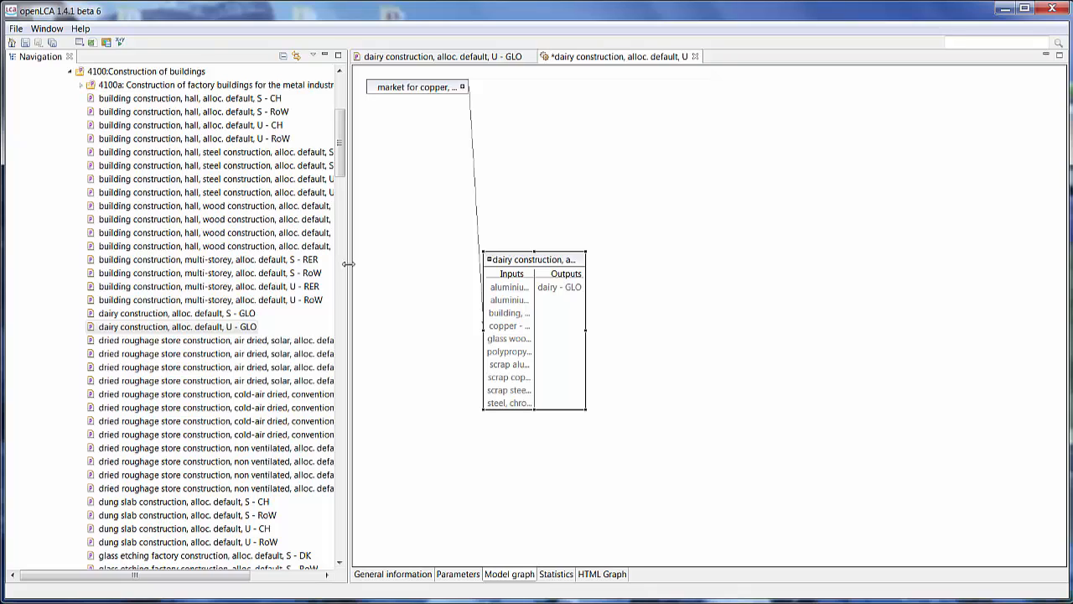
left_click_drag(341, 156, 347, 120)
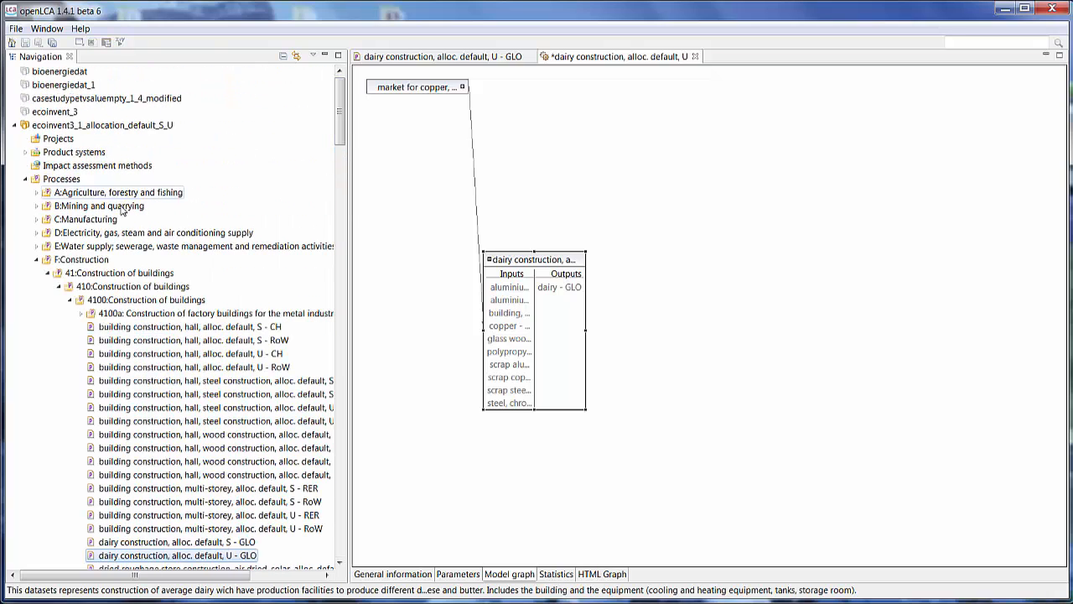
left_click(36, 259)
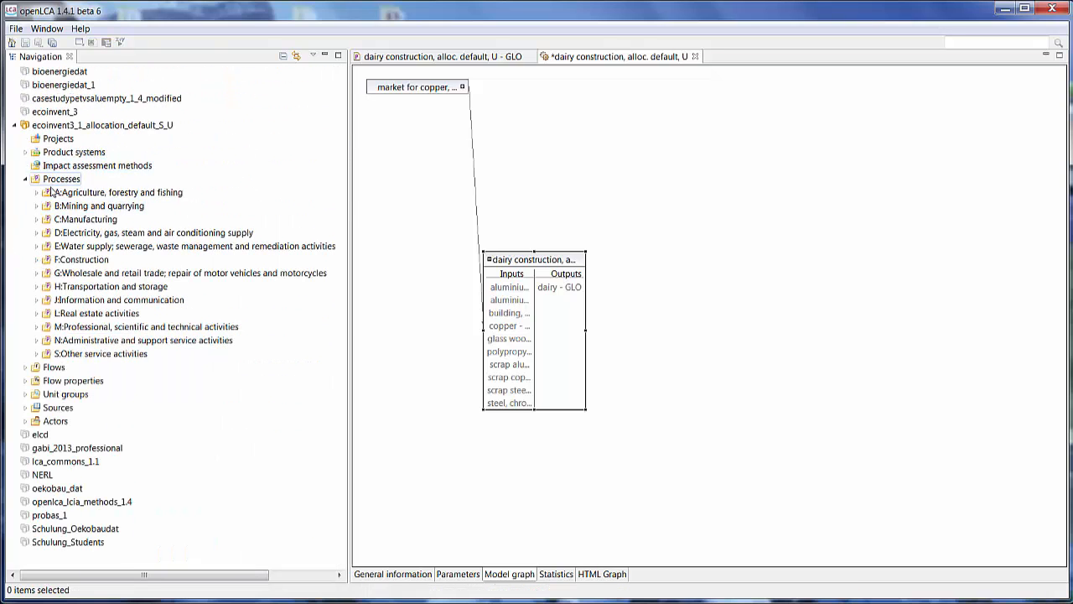
right_click(52, 178)
left_click(55, 184)
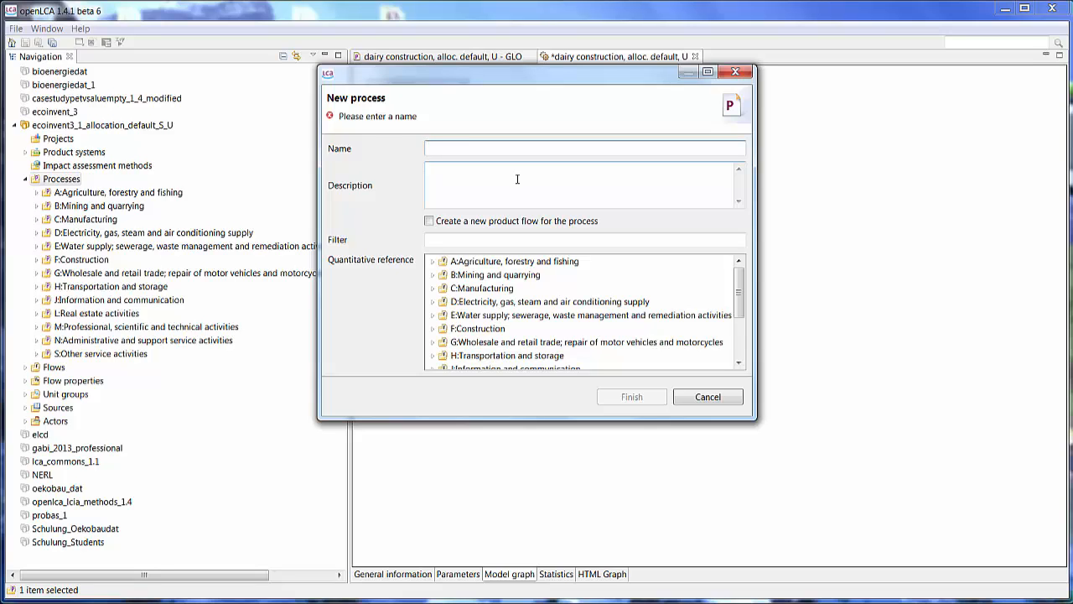
type("Fleece at Gate")
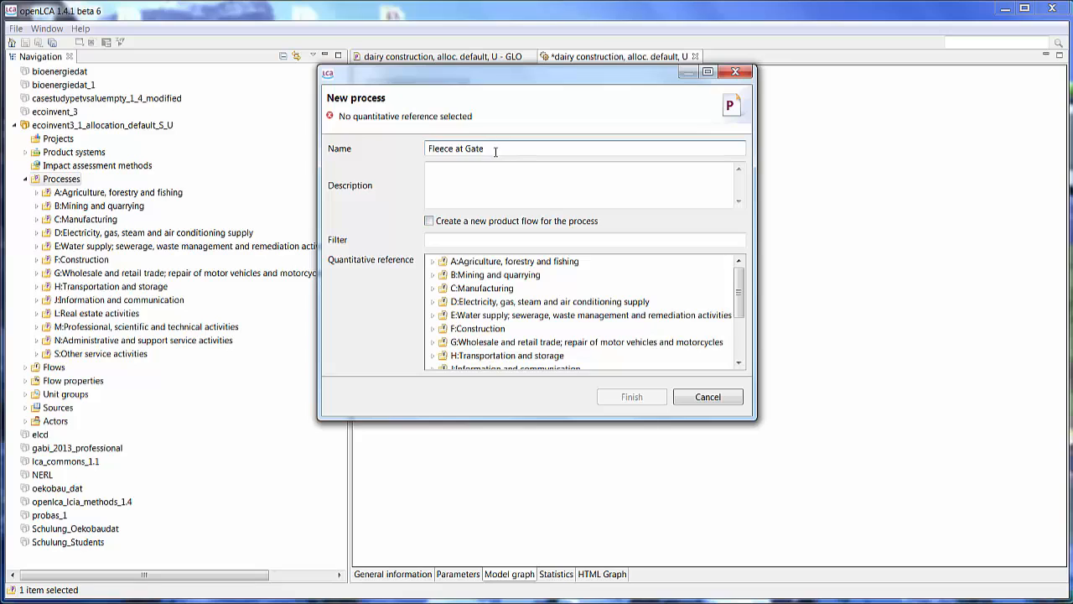
left_click(429, 221)
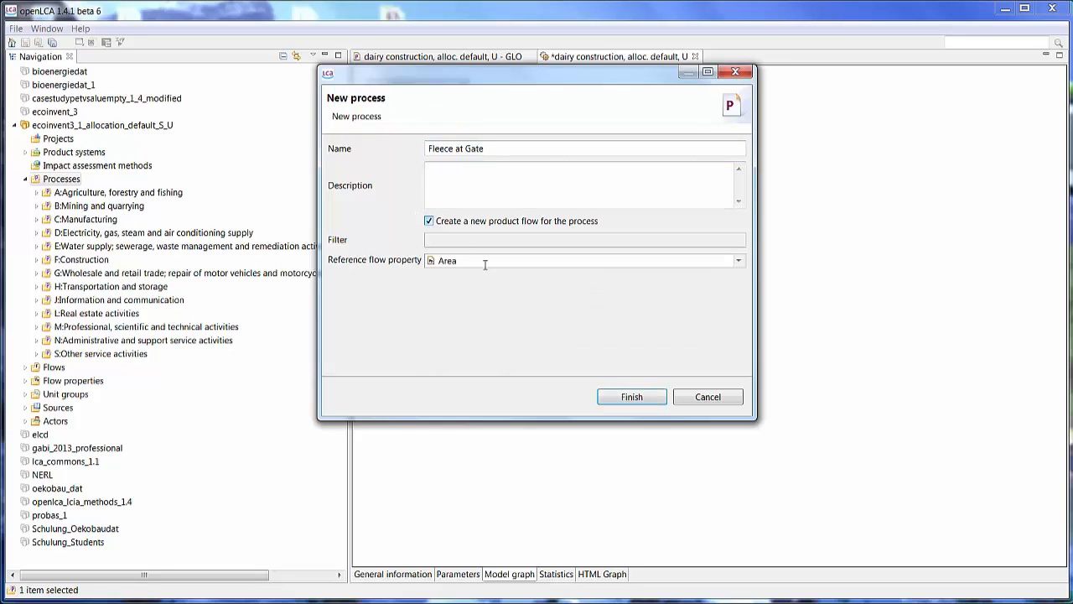
left_click(485, 261)
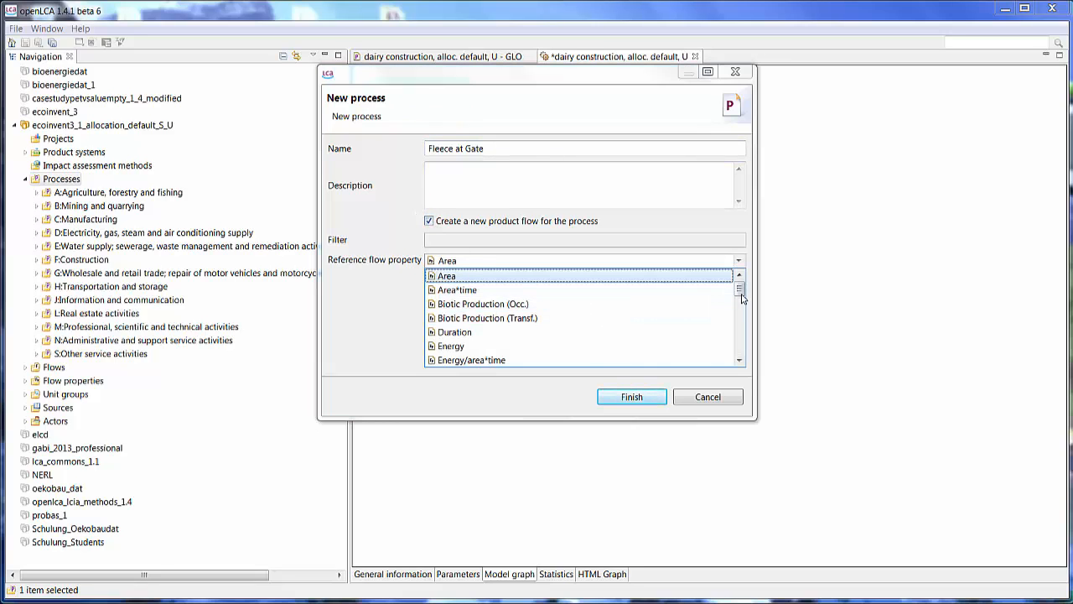
left_click_drag(742, 298, 742, 325)
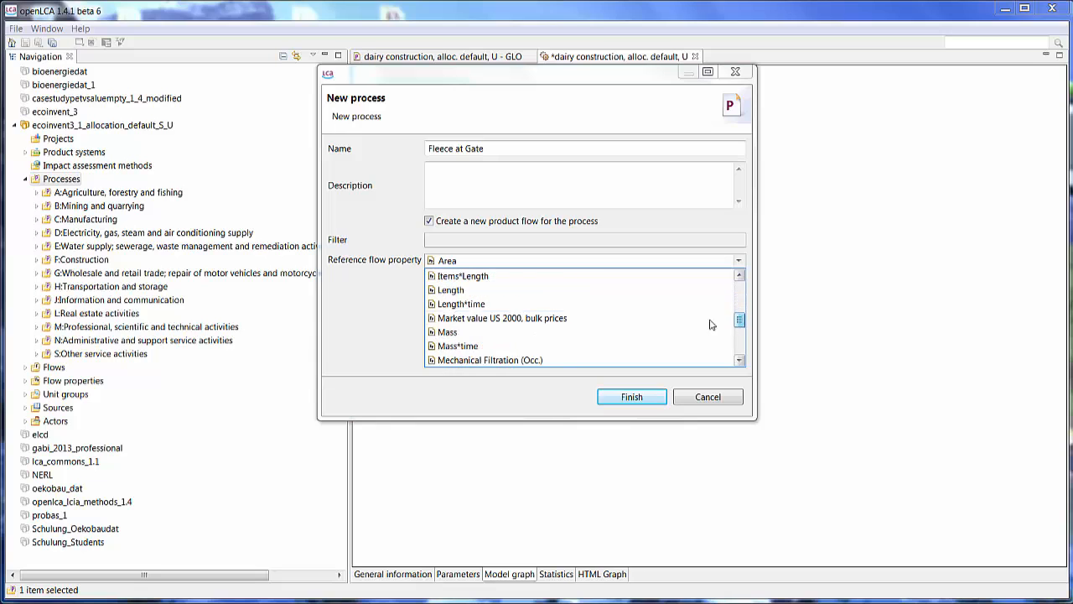
left_click(453, 334)
left_click(618, 398)
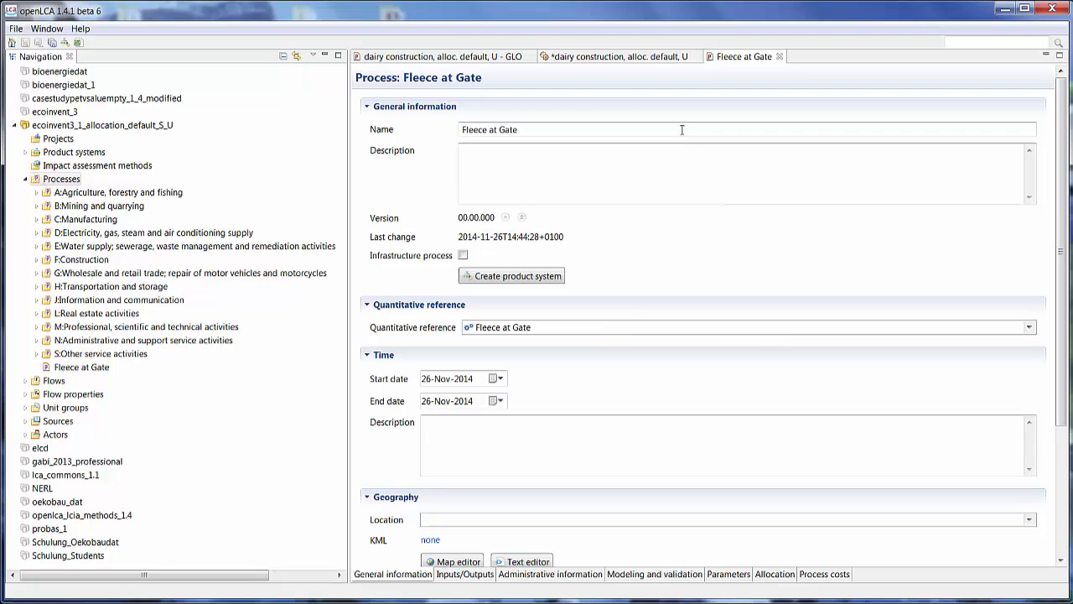
- Close the dairy construction product system without saving its changes, and close the dairy construction process editor
left_click(695, 56)
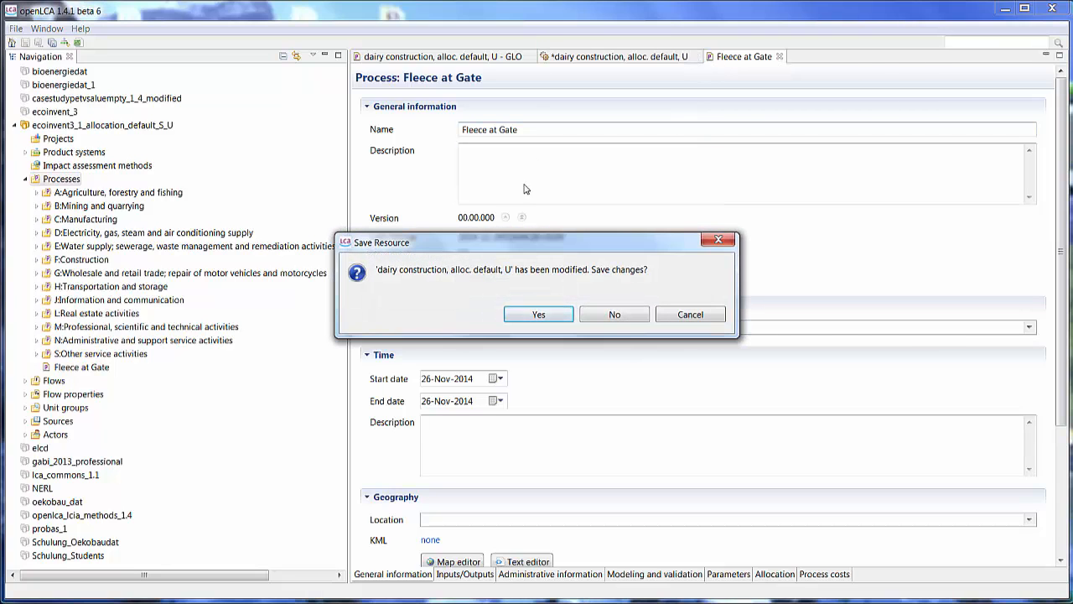
left_click(600, 313)
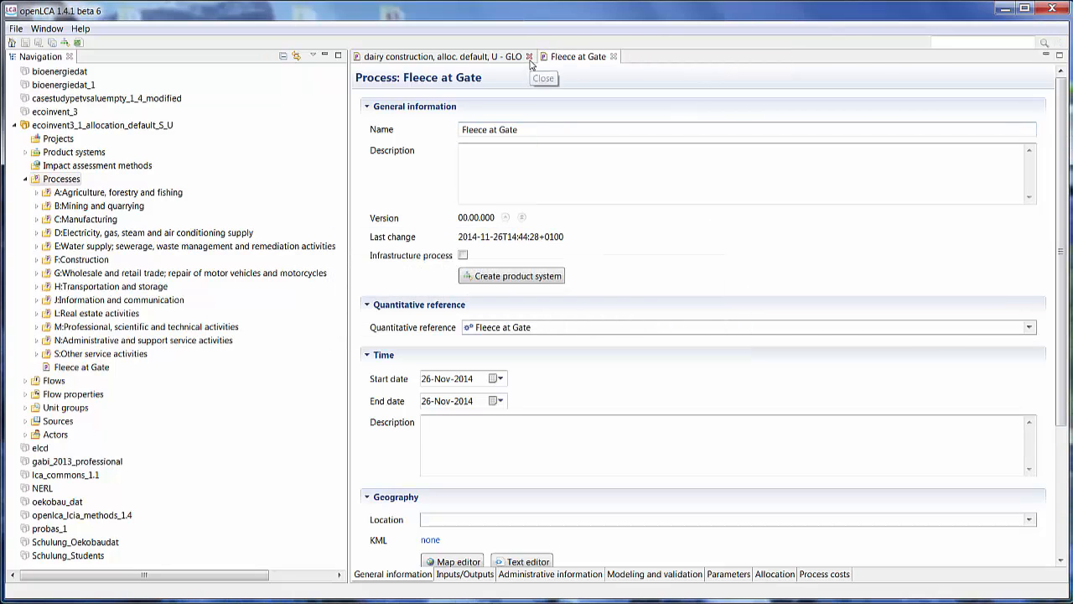
left_click(529, 57)
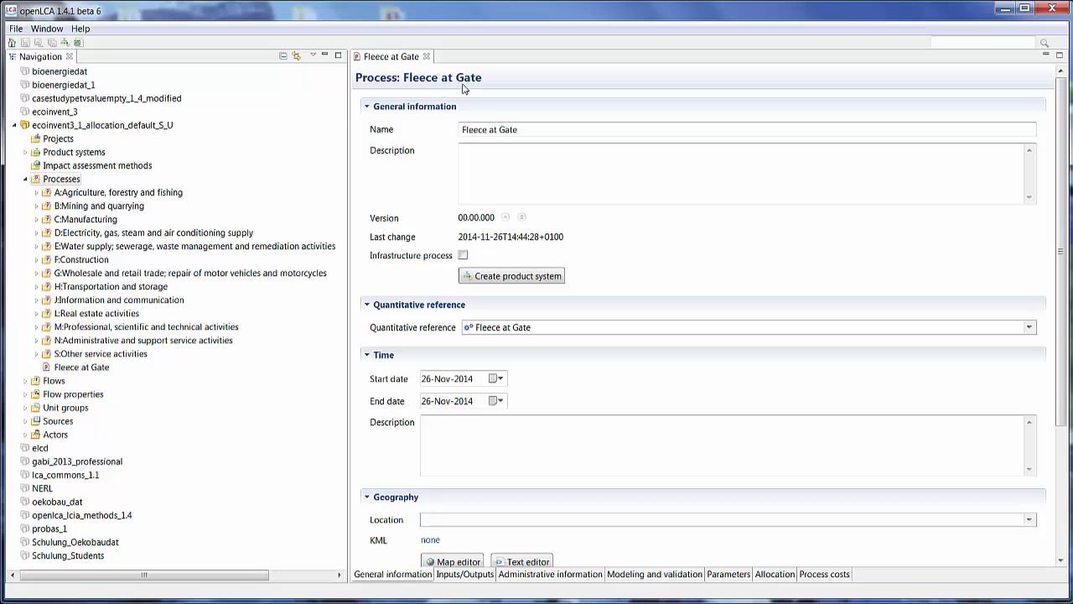
- Add fleece, polyethylene - GLO as an input flow of the Fleece at Gate process
left_click(465, 575)
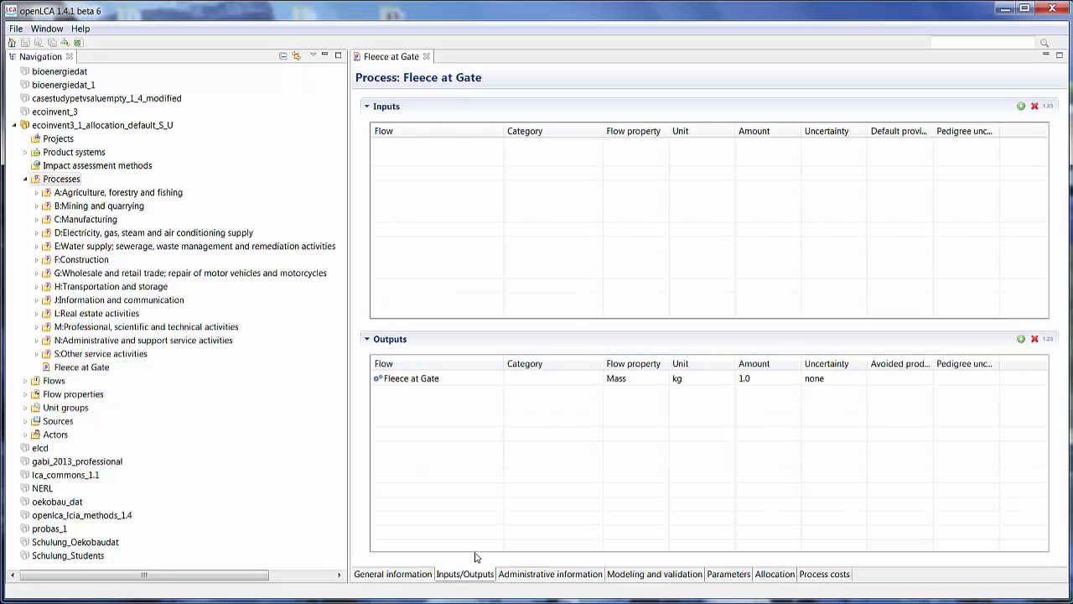
left_click(1021, 106)
type("fleec")
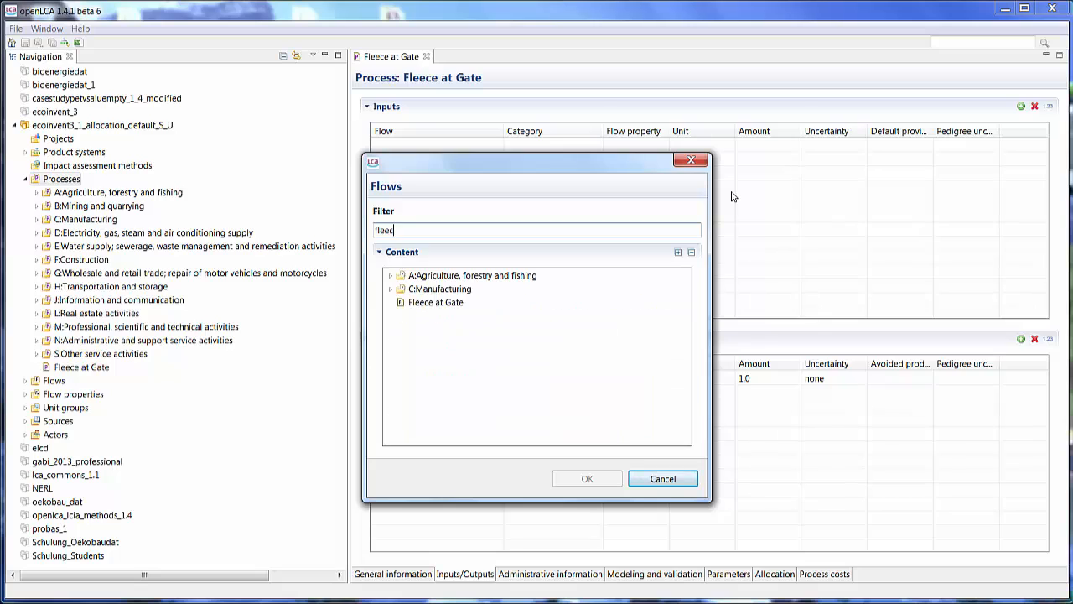
type("e")
left_click(391, 288)
left_click(402, 302)
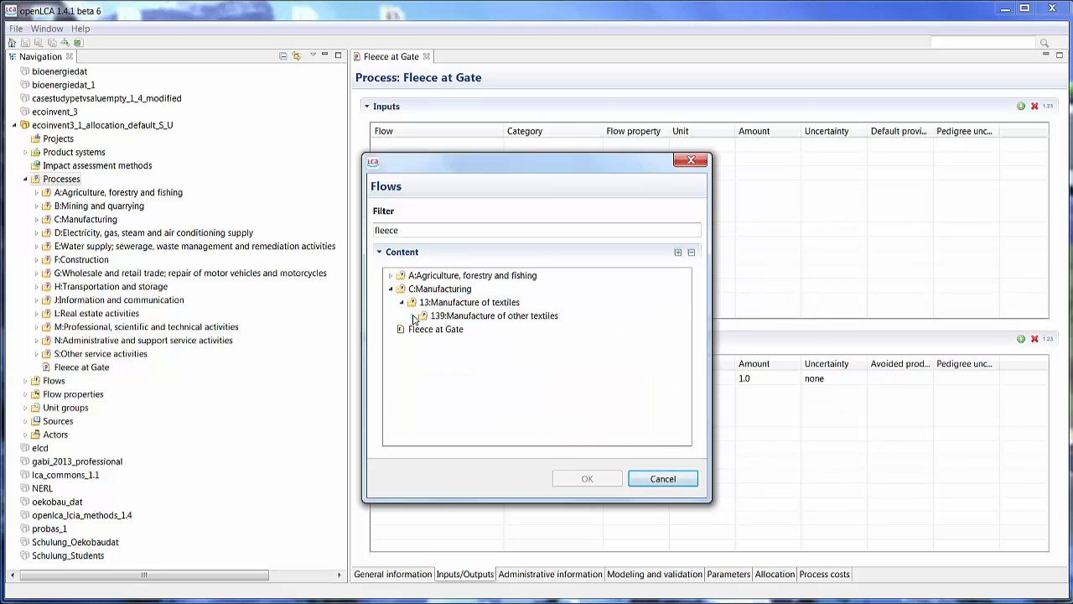
left_click(412, 317)
left_click(424, 330)
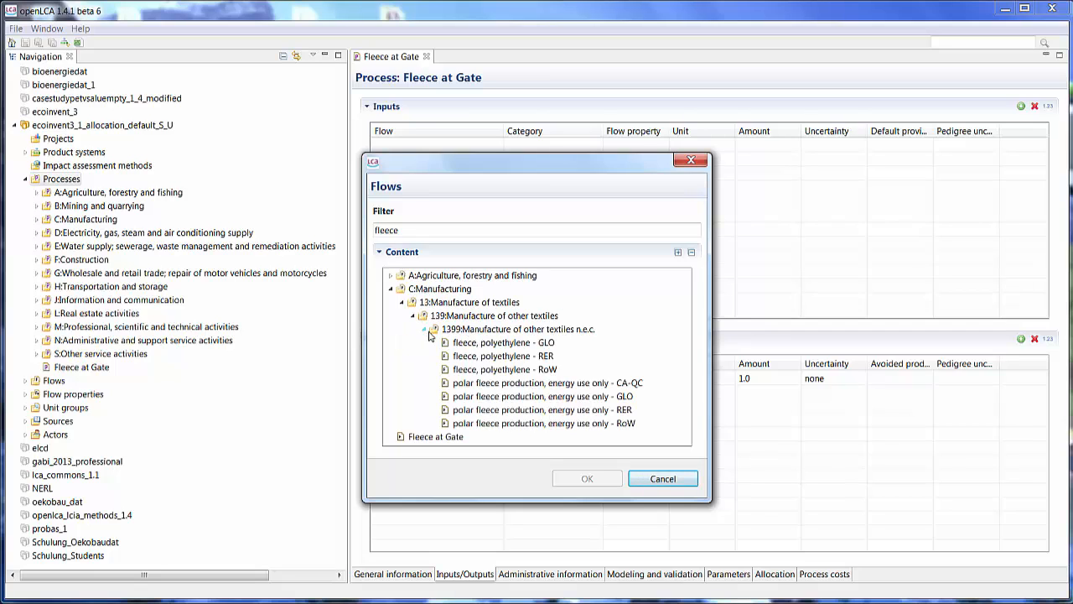
left_click(539, 343)
left_click(607, 481)
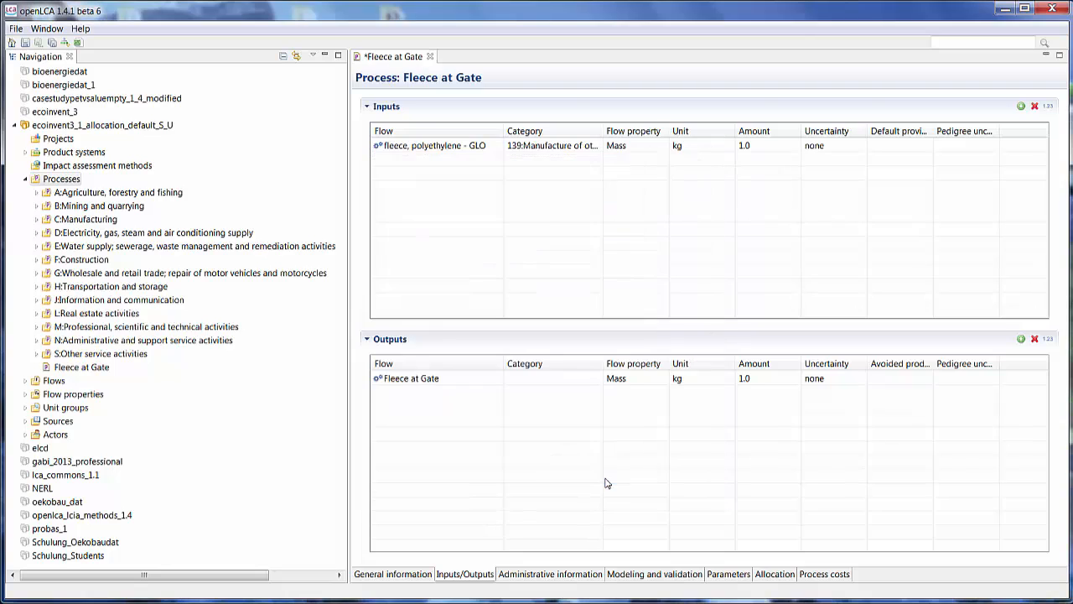
- Add transport, freight, sea, transoceanic ship - GLO as a second input flow of the process
left_click(1022, 105)
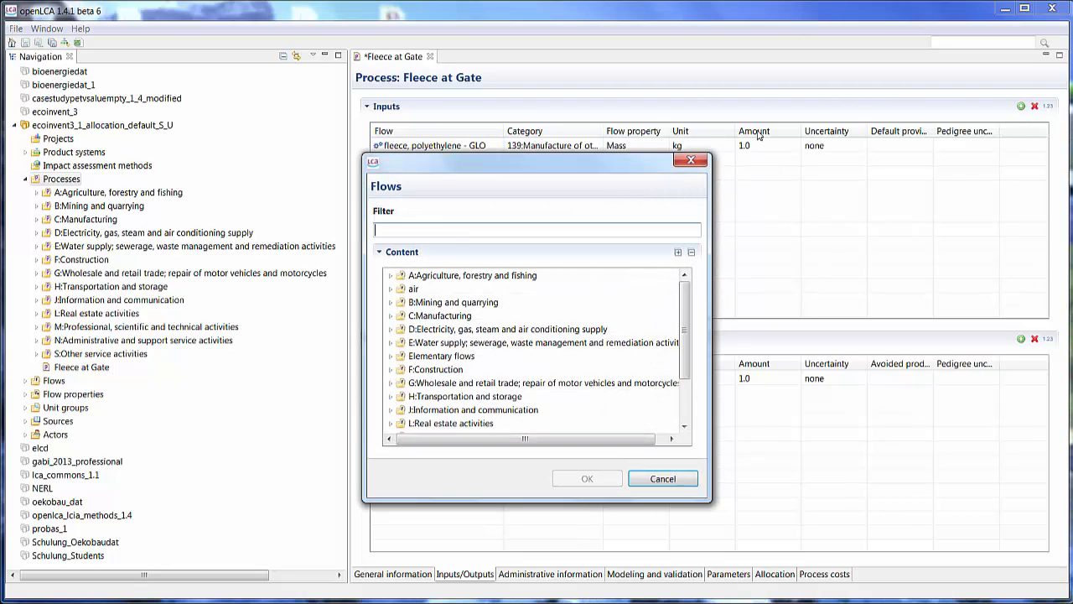
type("transpor")
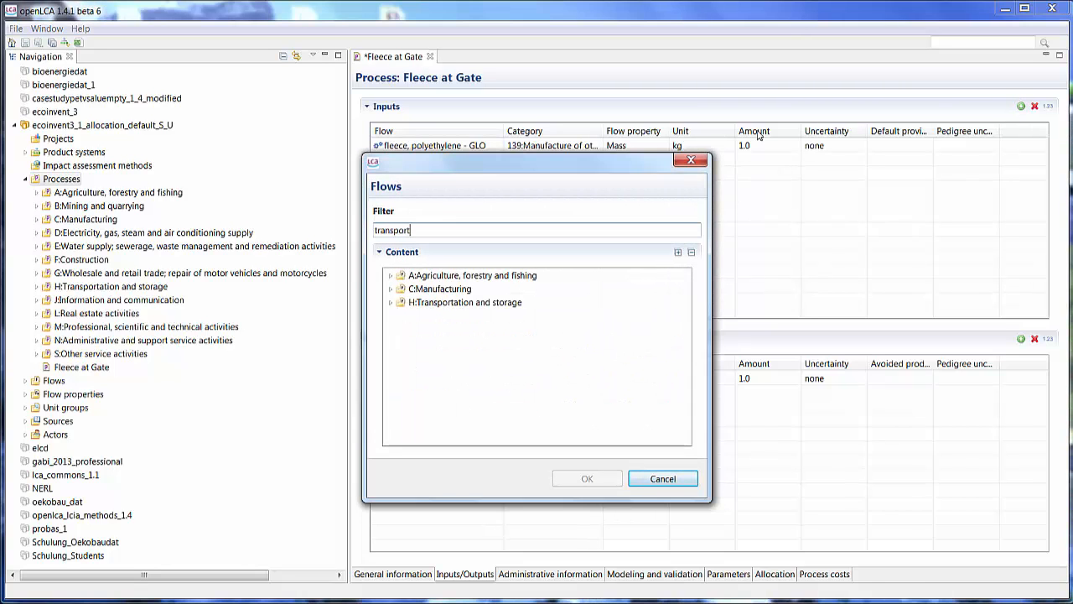
type("t")
left_click(391, 302)
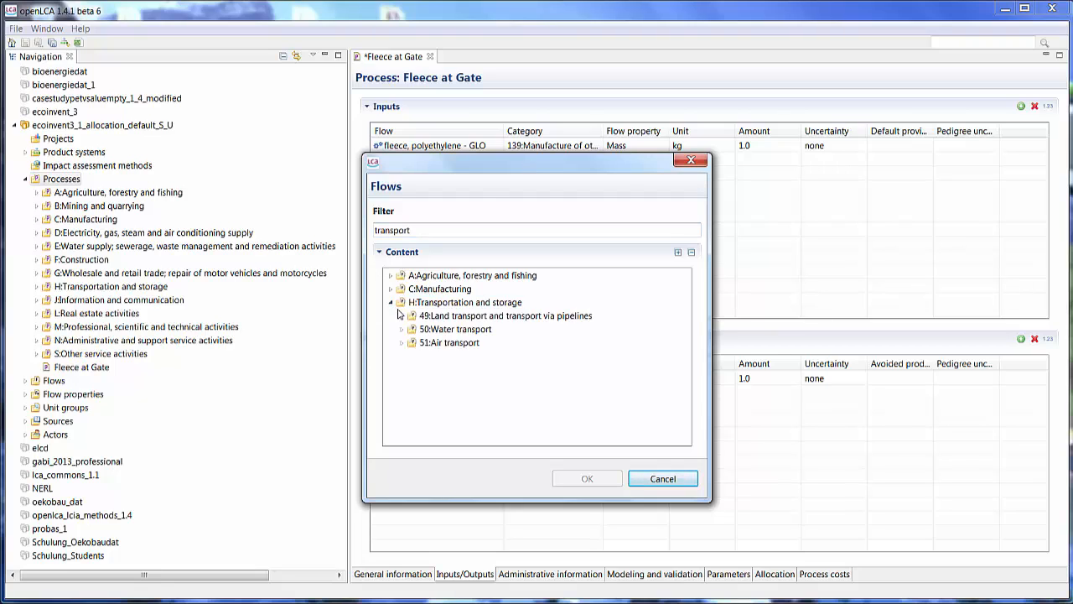
left_click(401, 329)
left_click(411, 342)
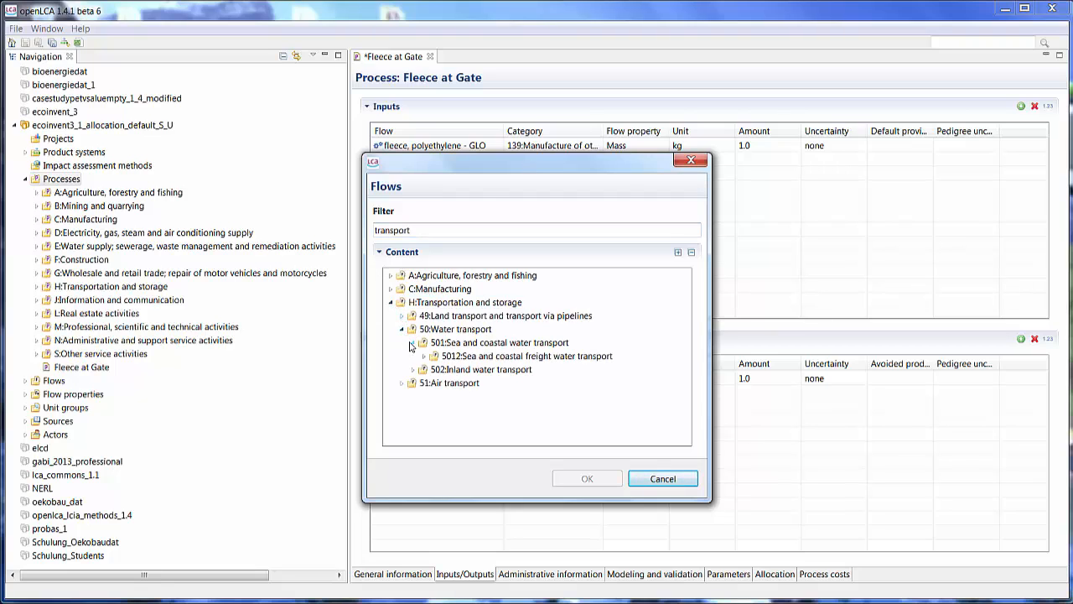
left_click(423, 355)
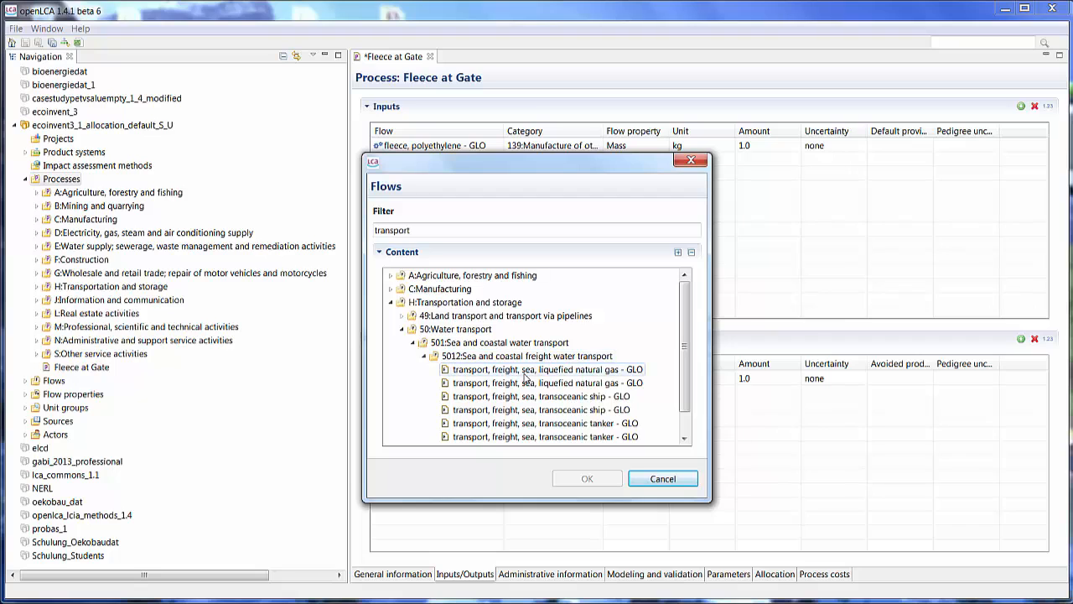
left_click(618, 400)
left_click(588, 479)
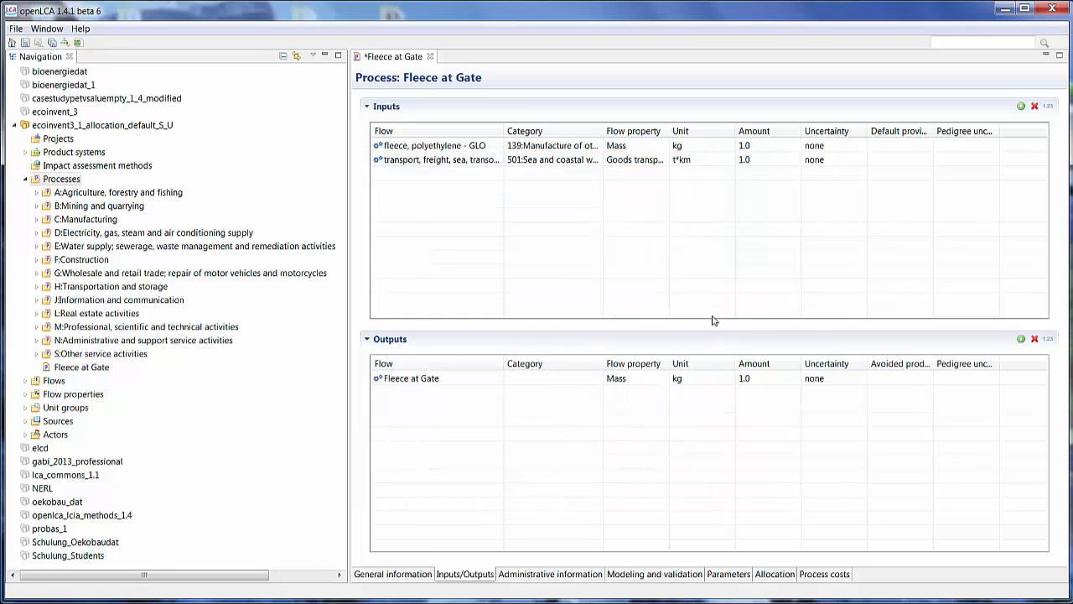
- Change the fleece, polyethylene input's unit to t
left_click(725, 147)
left_click(726, 146)
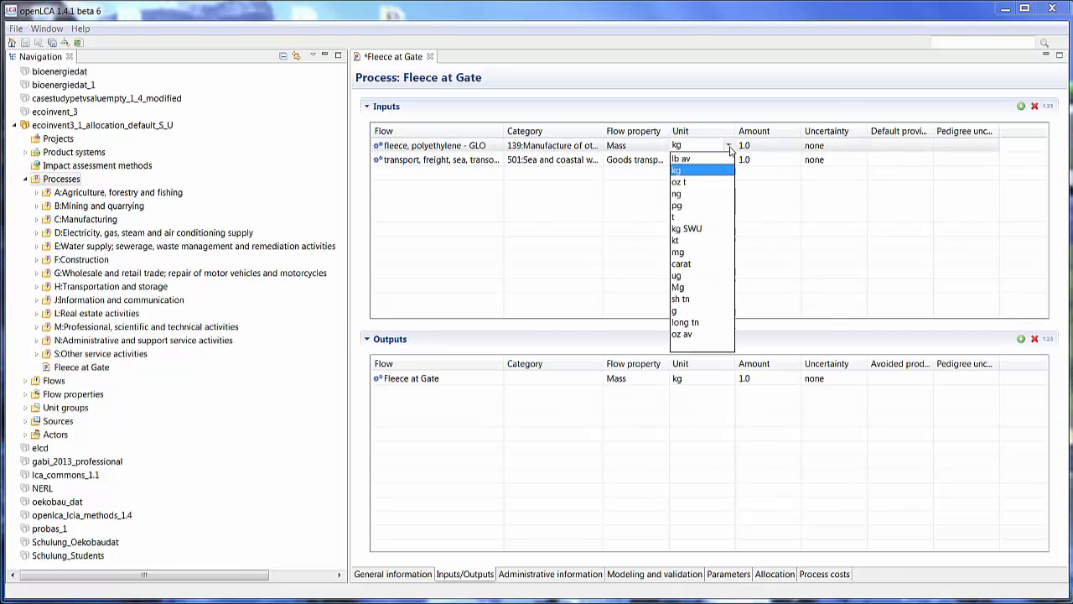
left_click(688, 217)
left_click(763, 145)
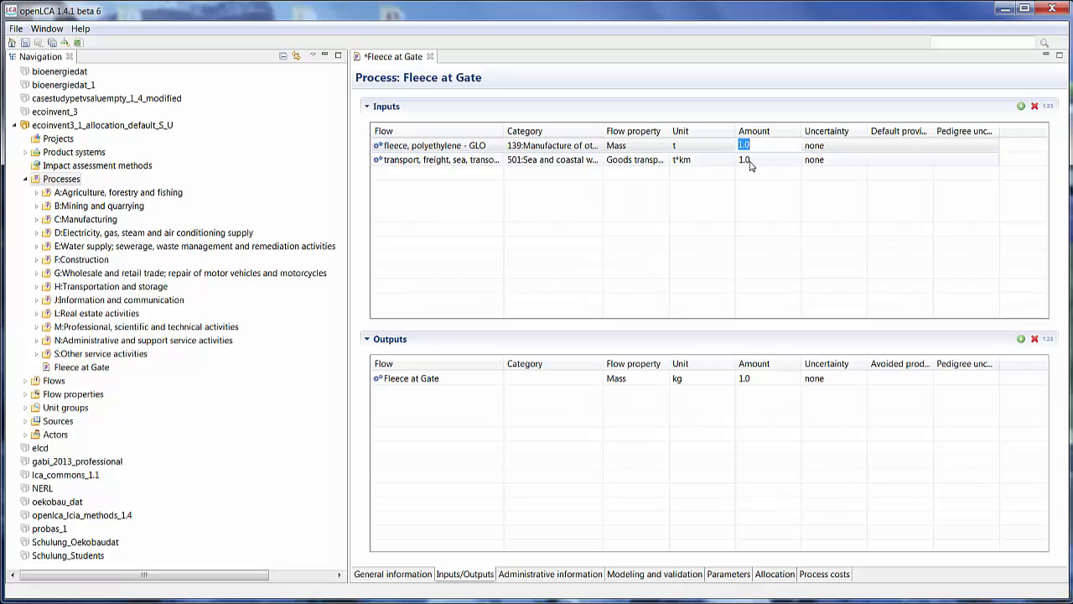
- Set the transport input's amount to 15000*1 t*km
left_click(751, 159)
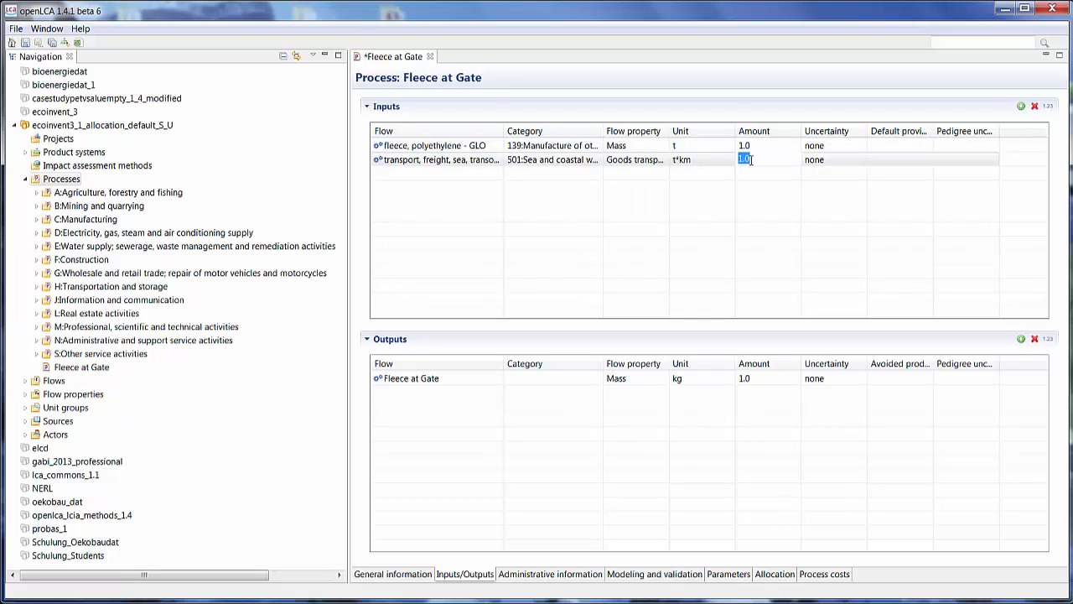
type("150000*1")
key("Return")
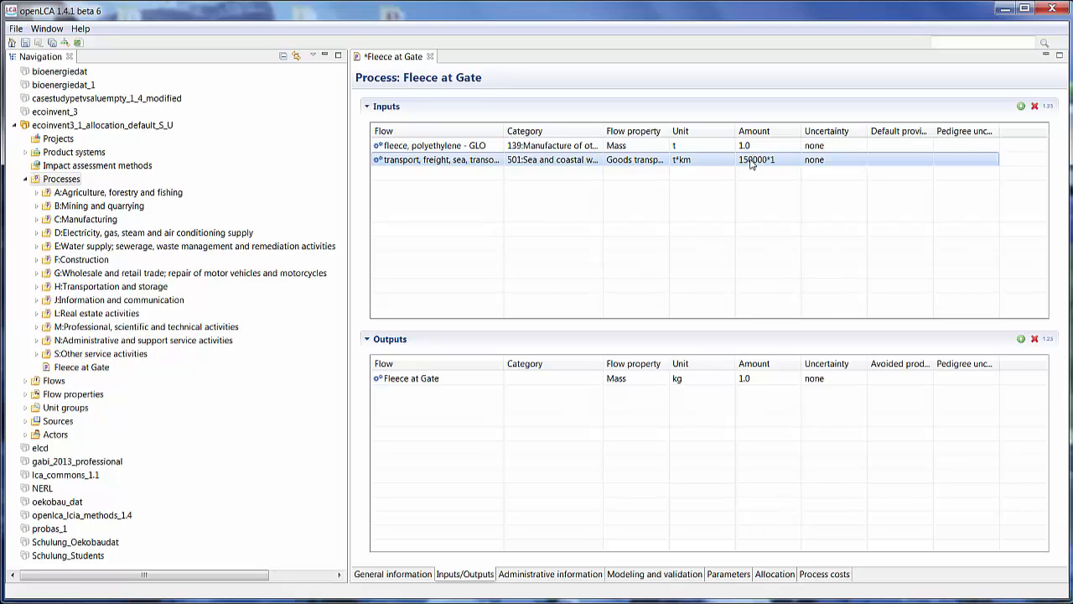
left_click(751, 163)
left_click(752, 158)
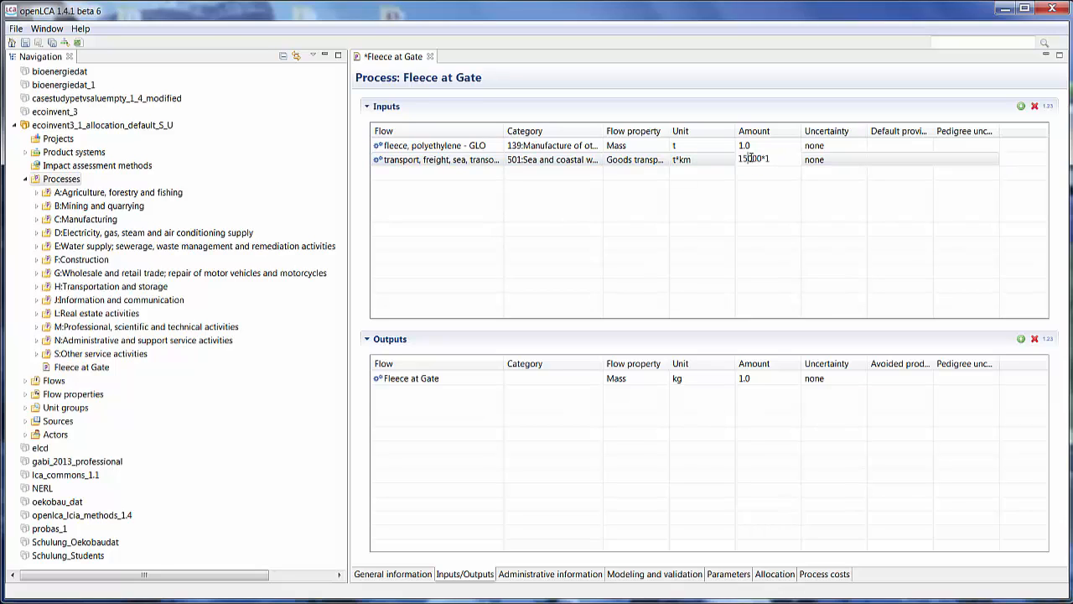
left_click(735, 197)
left_click(733, 384)
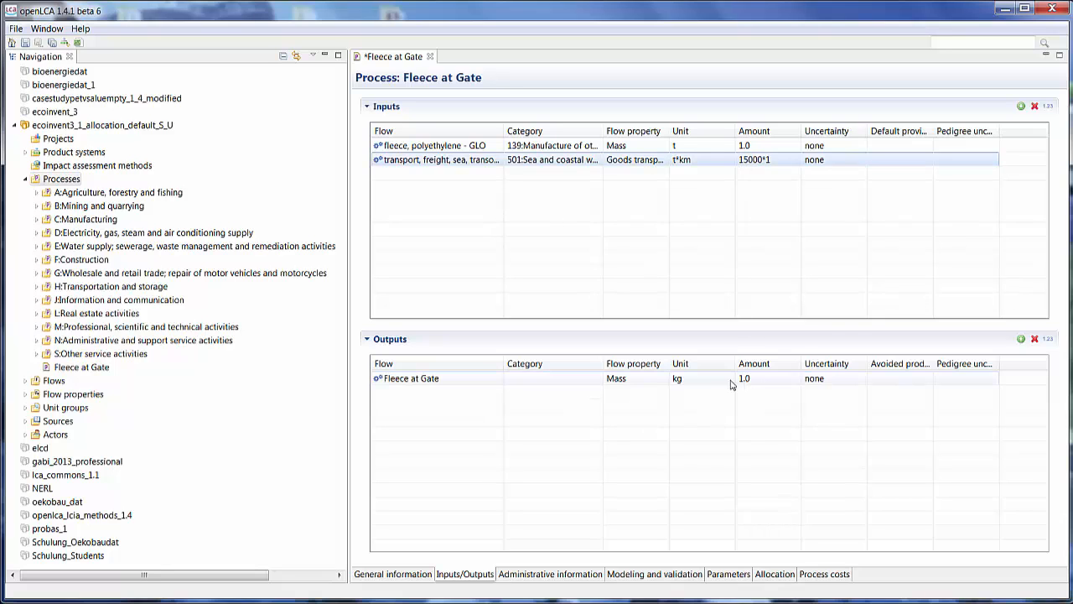
- Change the Fleece at Gate output's unit to t and save the process
left_click(705, 386)
left_click(728, 379)
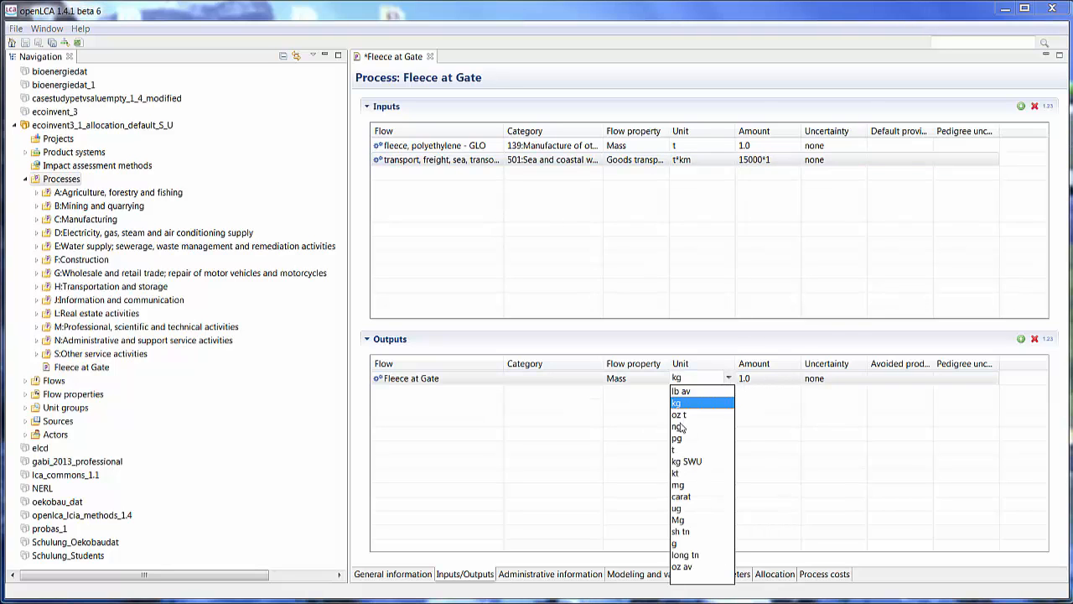
left_click(681, 453)
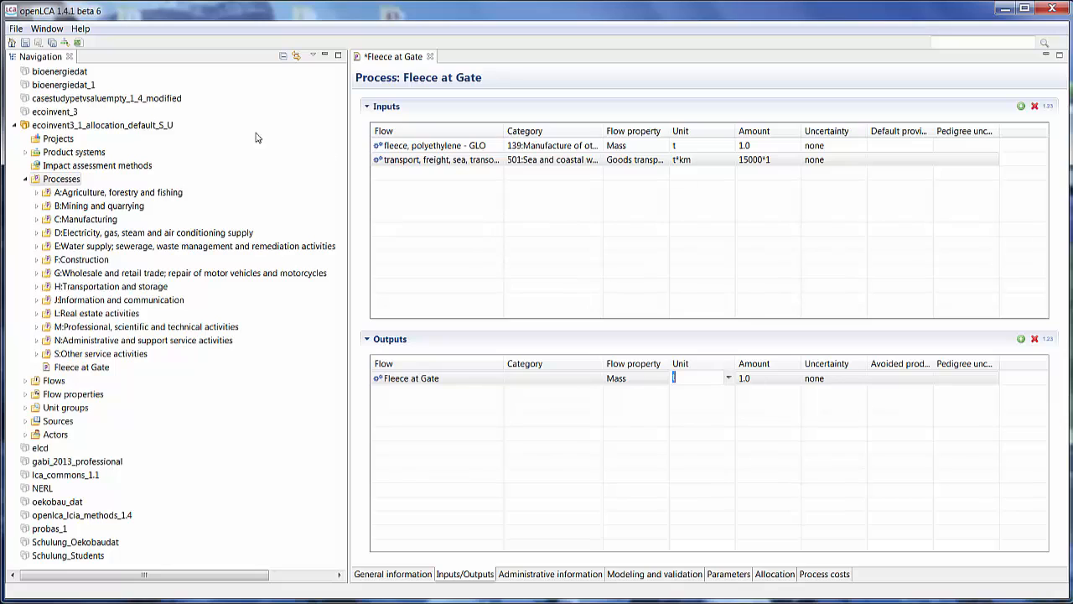
left_click(25, 43)
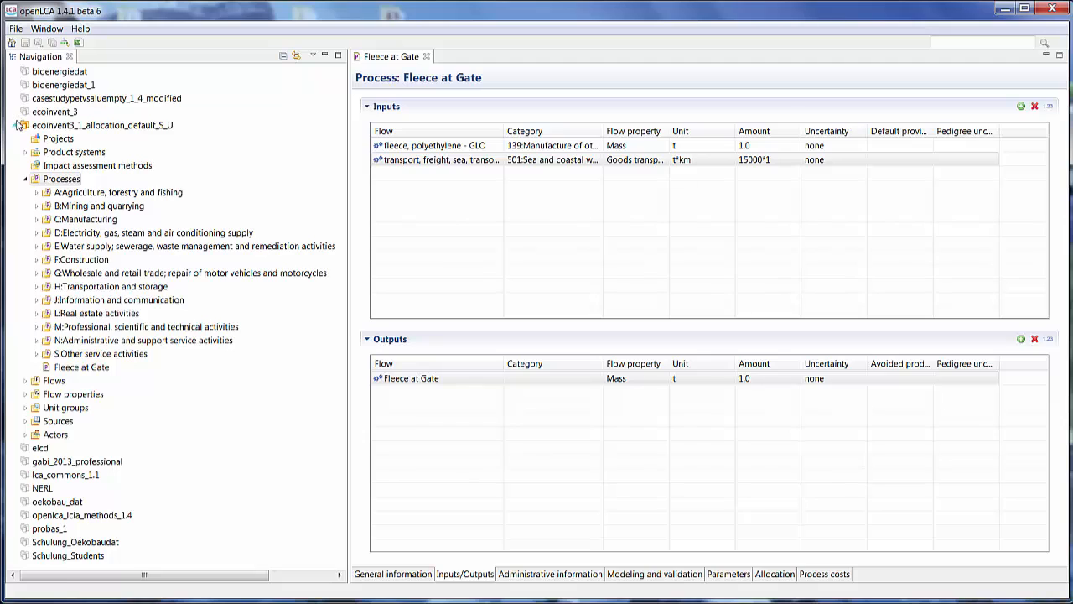
- Import the ecoinvent3_1_consequential_longterm.zolca database into the workspace
left_click(15, 125)
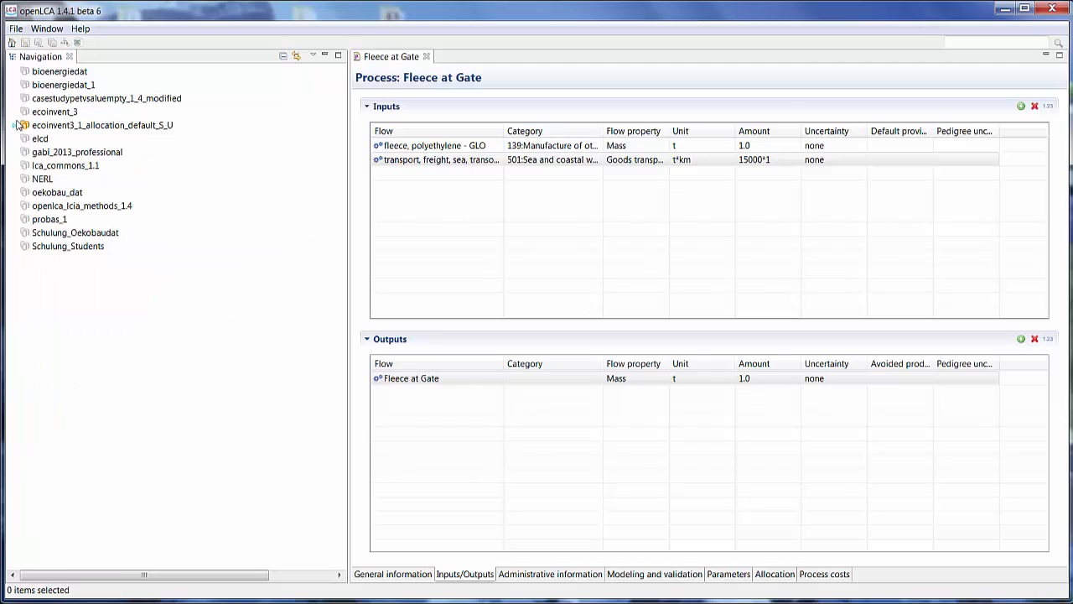
right_click(75, 300)
left_click(88, 316)
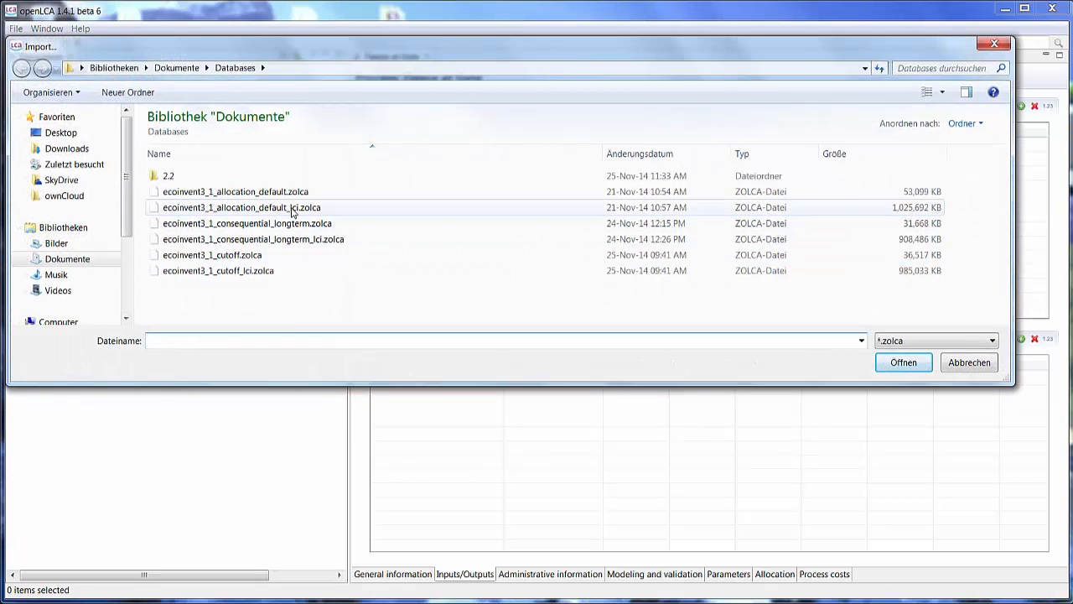
left_click(299, 227)
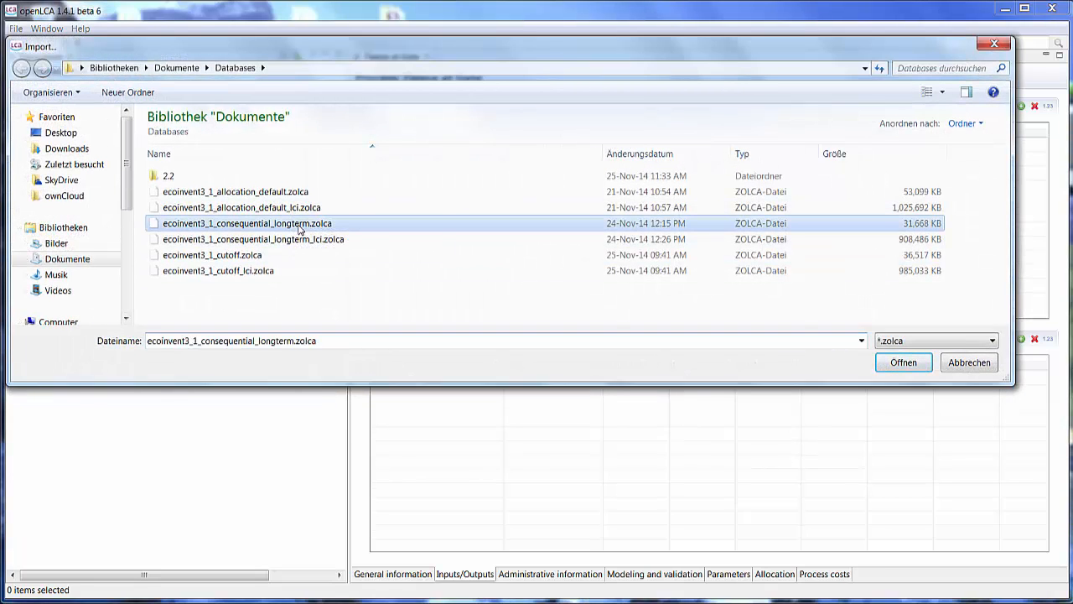
left_click(905, 363)
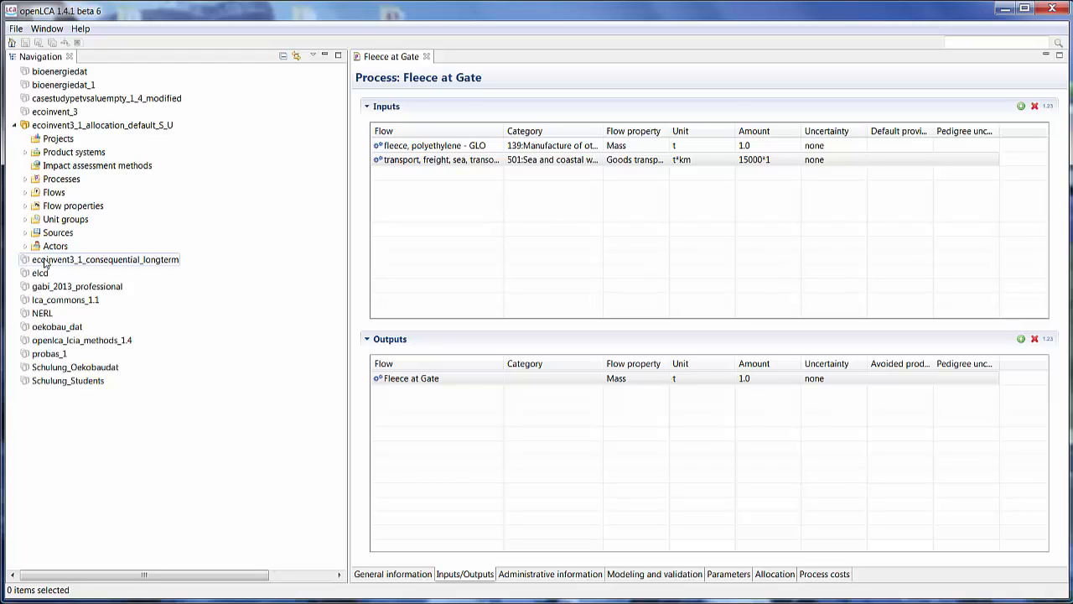
- Export the Fleece at Gate process as an ILCD process to the Desktop directory
left_click(24, 180)
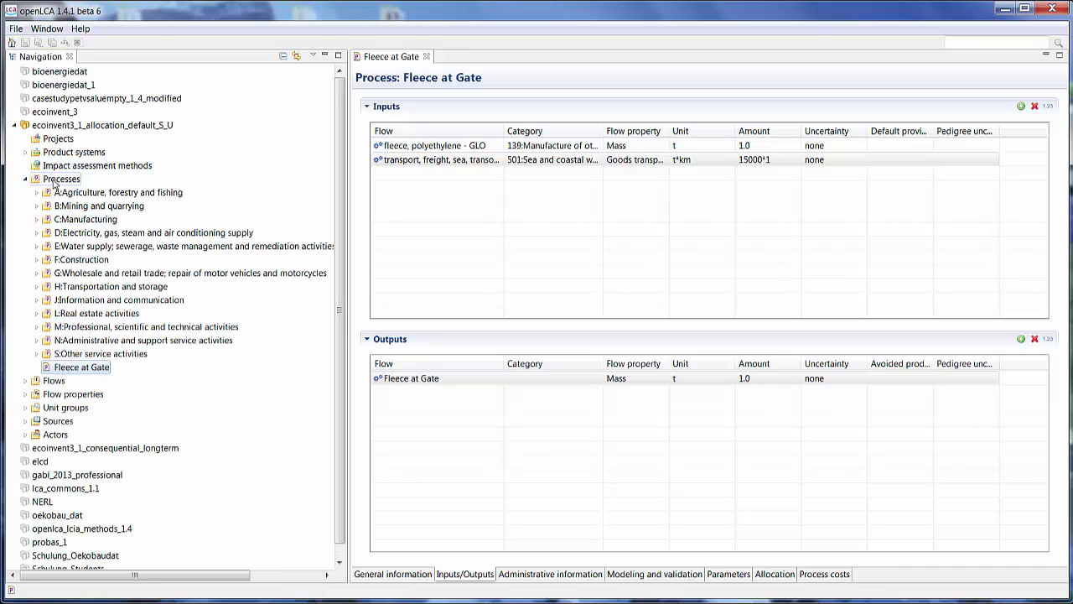
right_click(57, 181)
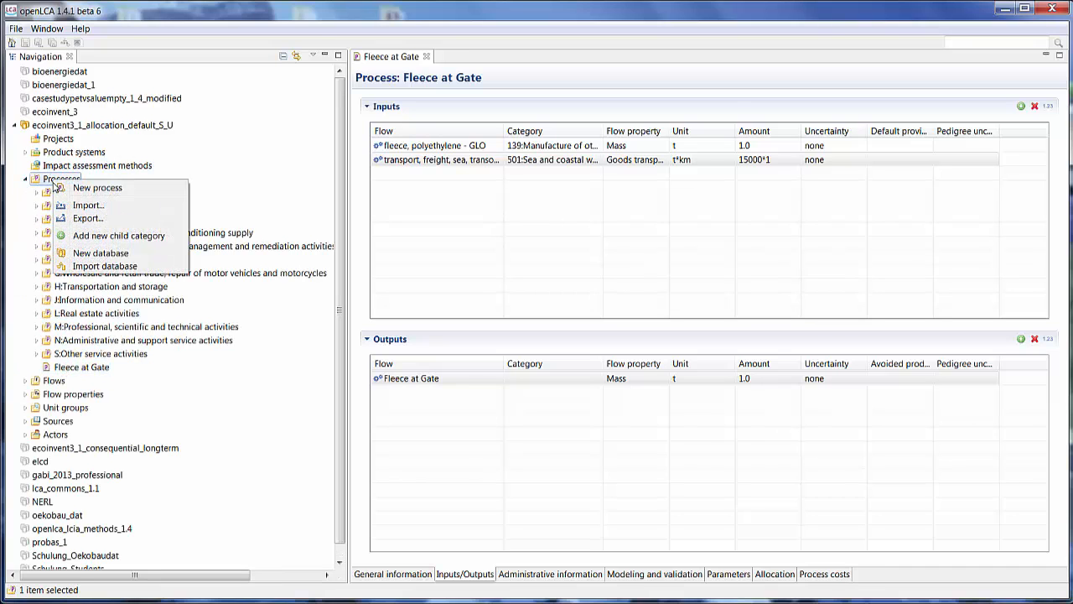
left_click(80, 219)
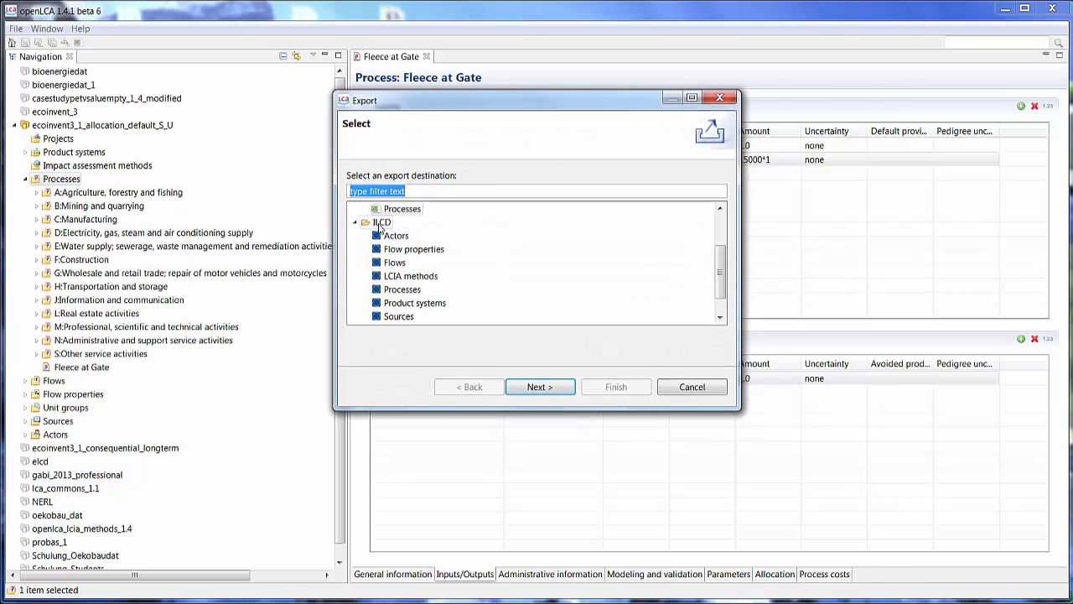
left_click(402, 289)
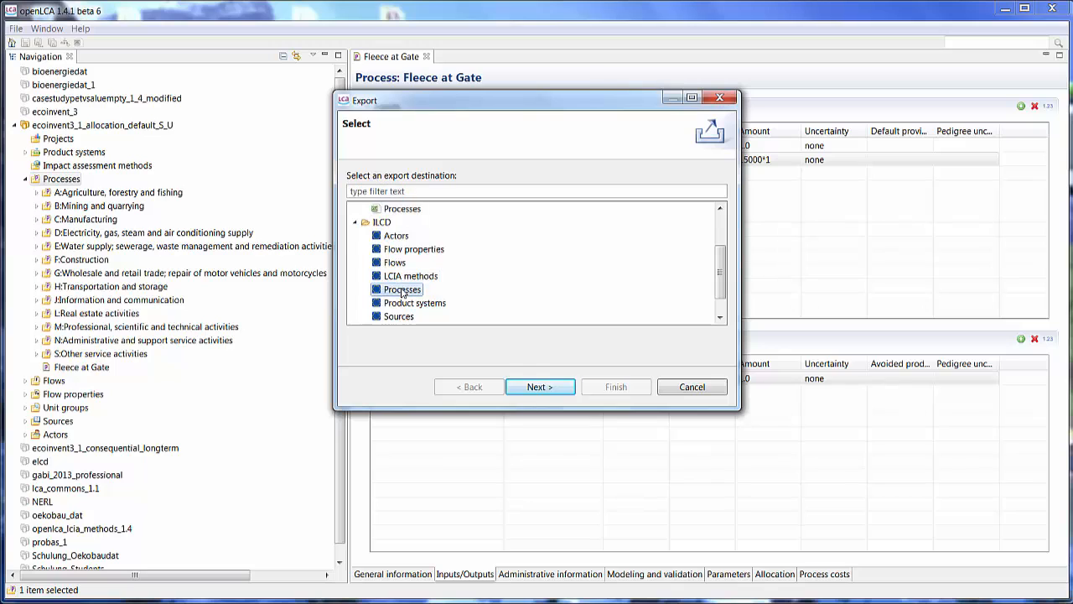
left_click(535, 388)
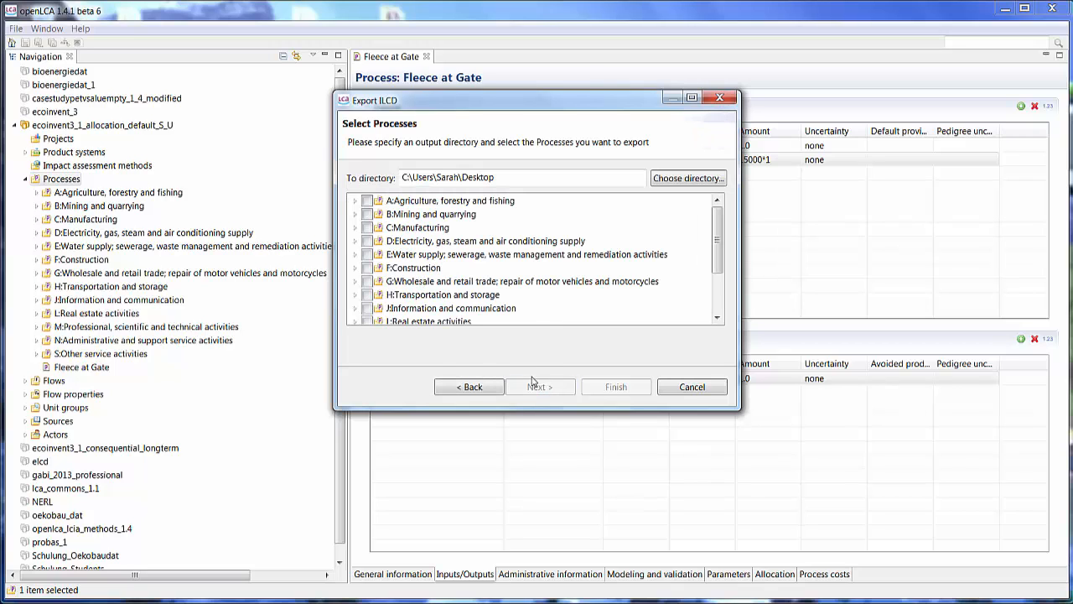
left_click_drag(717, 243, 714, 301)
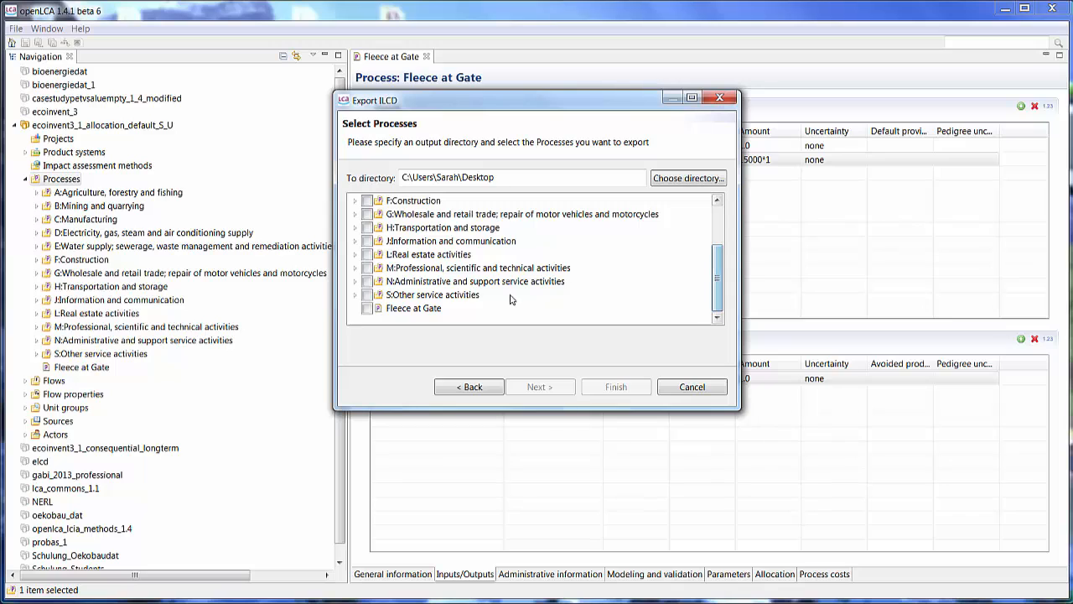
left_click(367, 309)
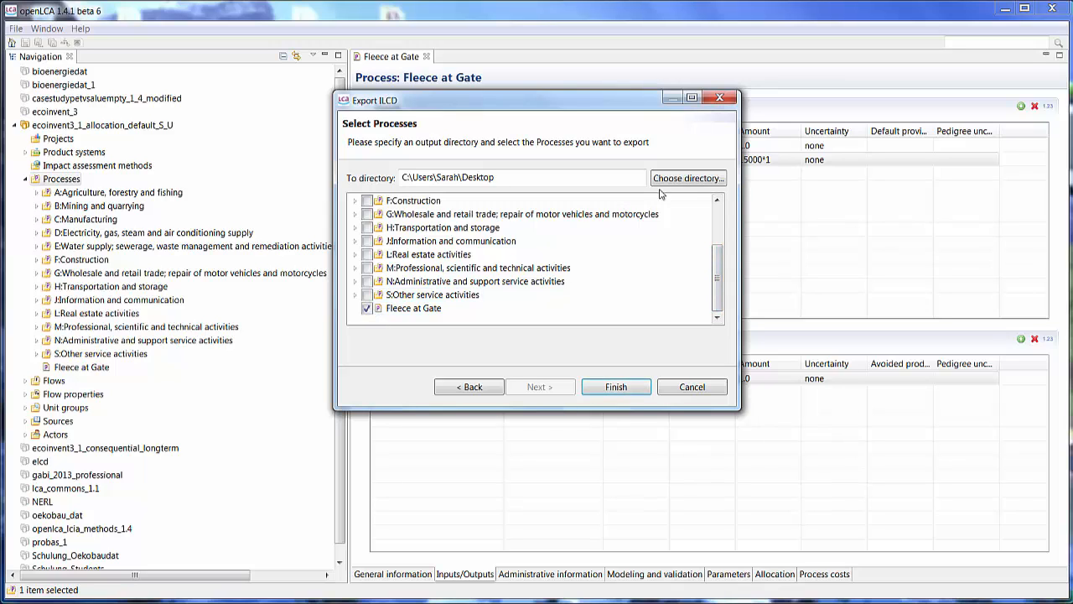
left_click(615, 388)
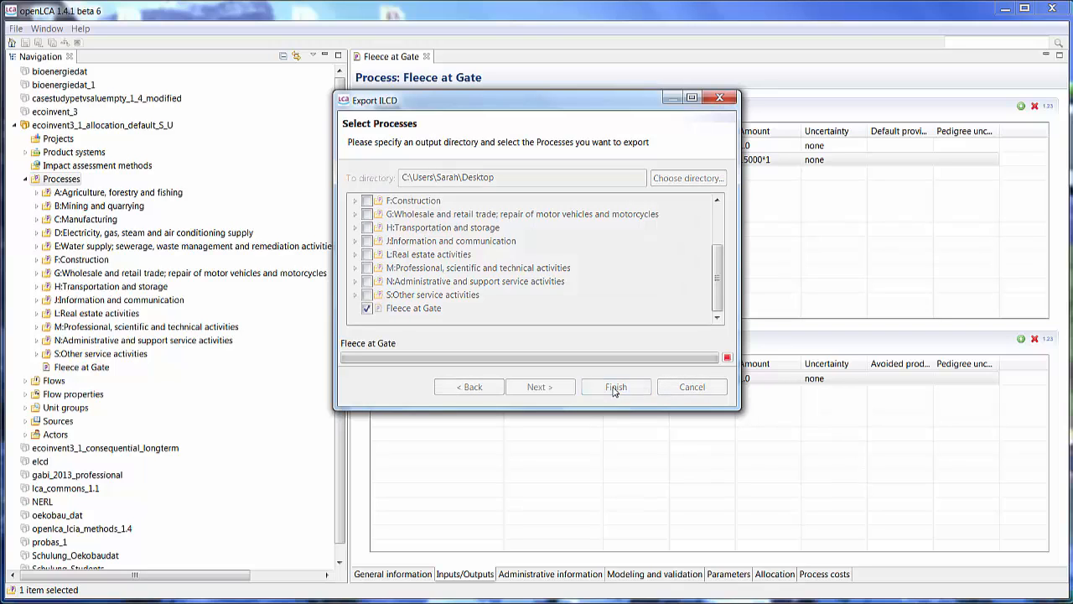
- Open the ecoinvent3_1_consequential_longterm database and import the ILCD.zip file from the Desktop into it via ILCD import
double_click(107, 450)
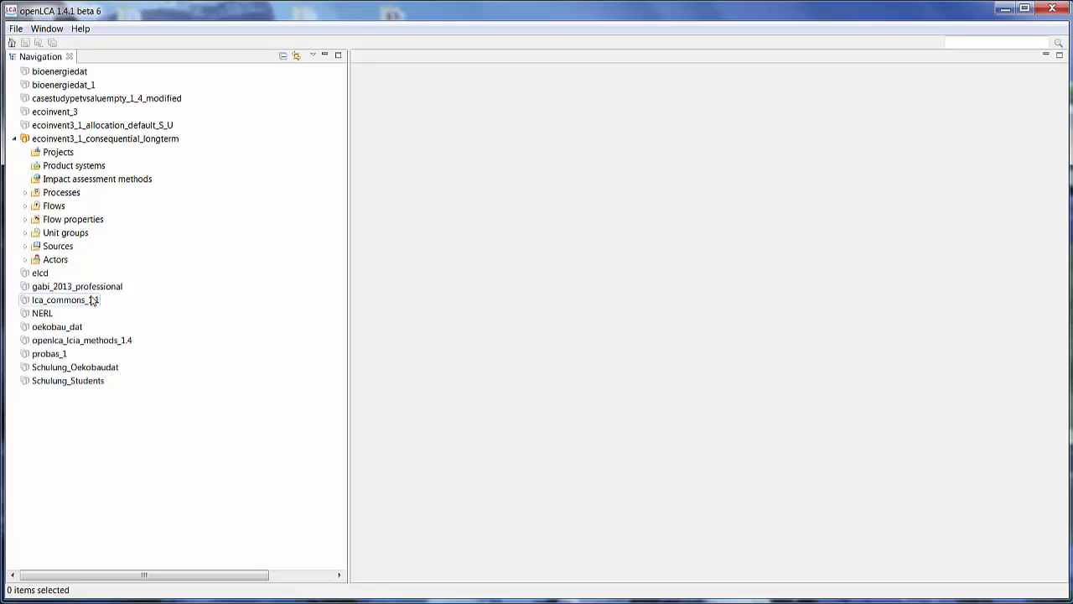
right_click(65, 139)
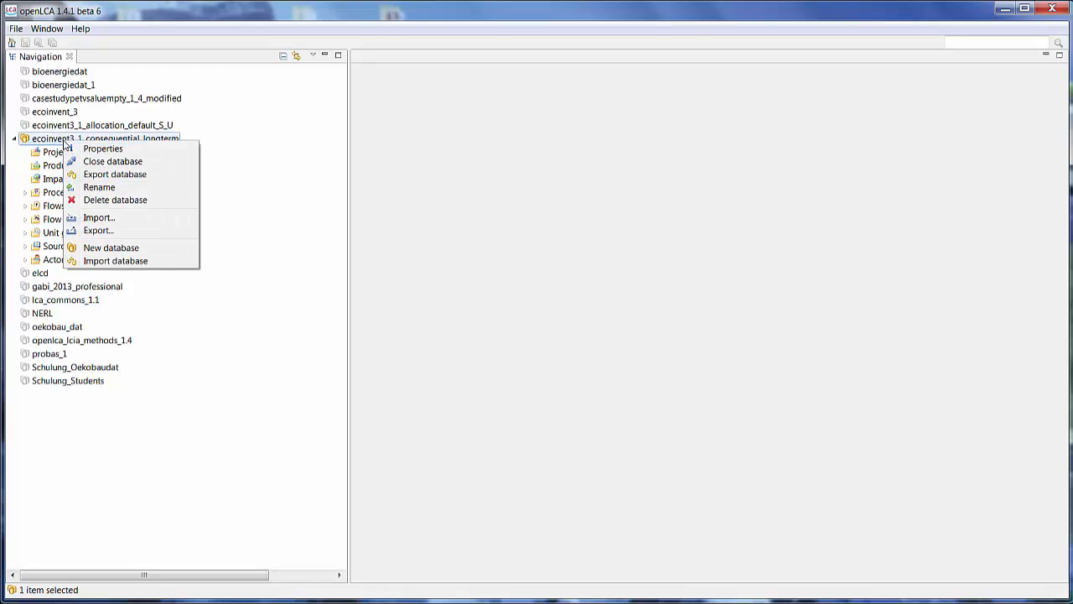
left_click(94, 218)
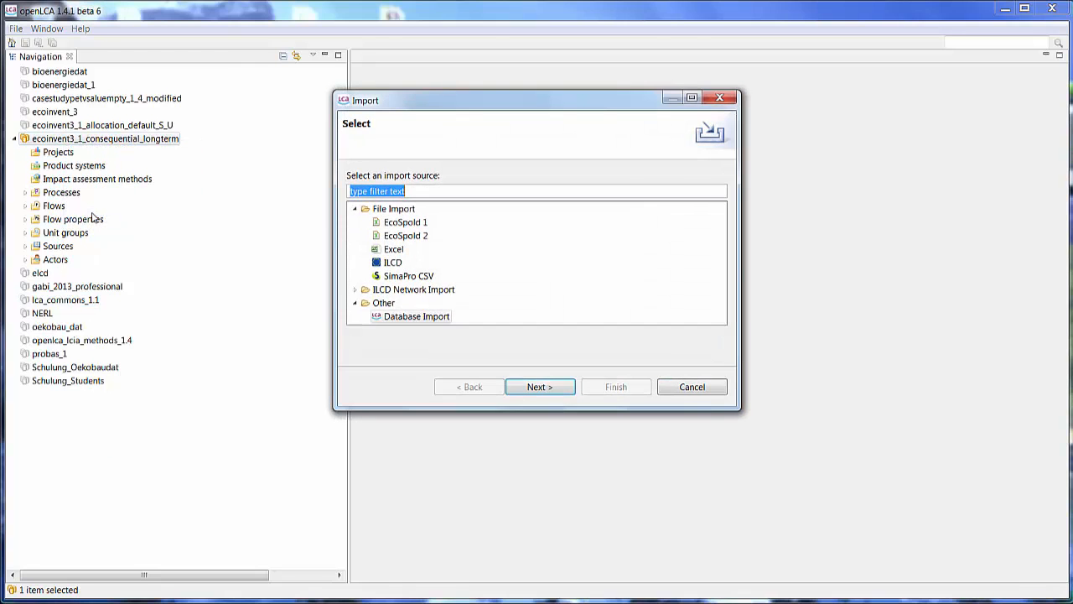
left_click(396, 264)
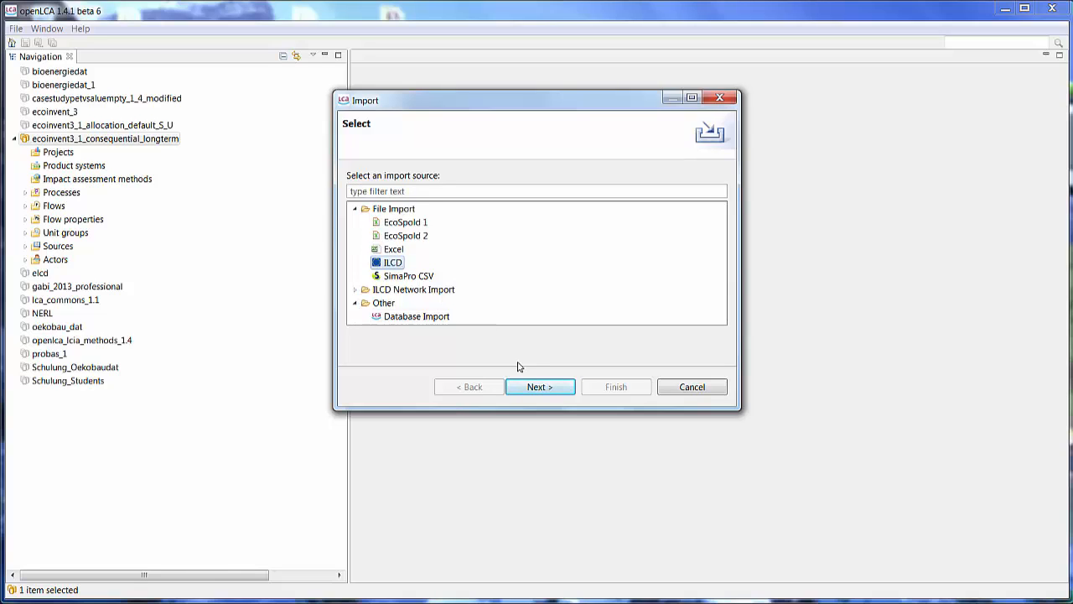
left_click(538, 386)
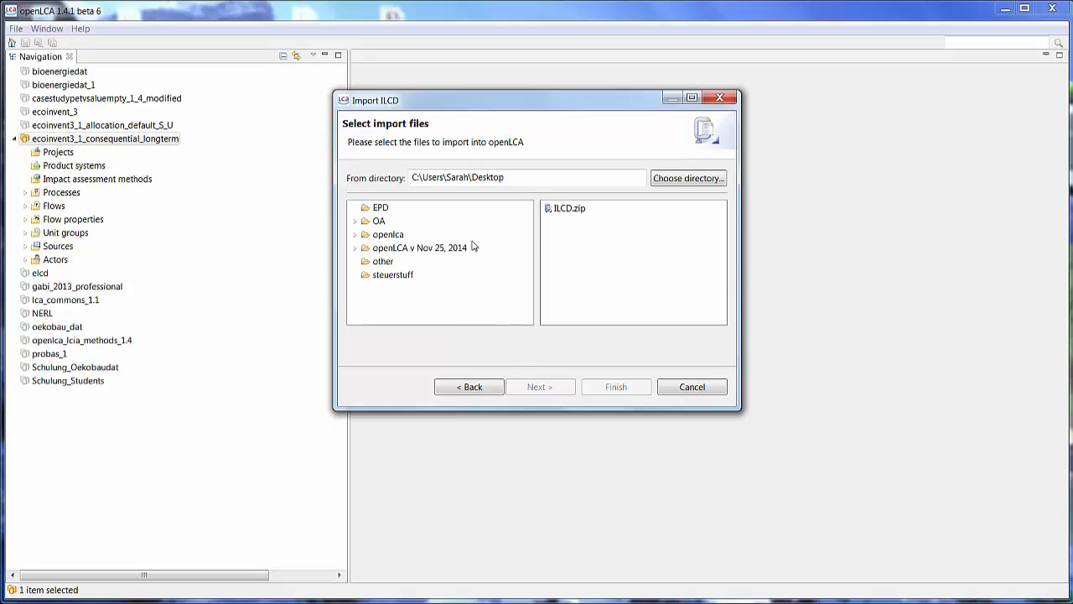
left_click(549, 211)
left_click(610, 386)
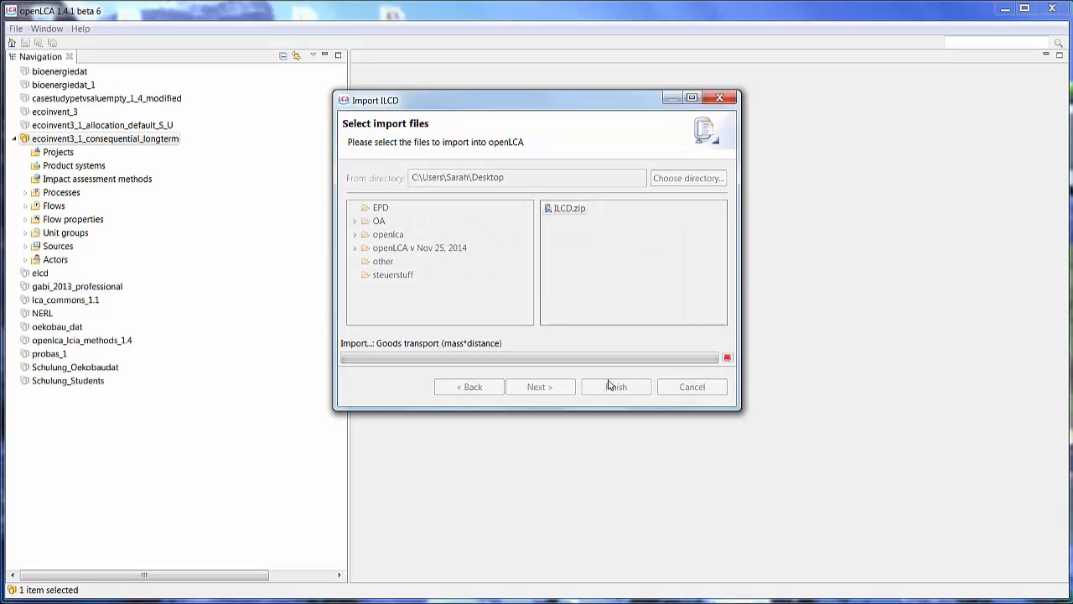
- Open the imported Fleece at Gate process's inputs and set the fleece input's default provider to market for fleece, polyethylene, conseq. long-term
left_click(26, 192)
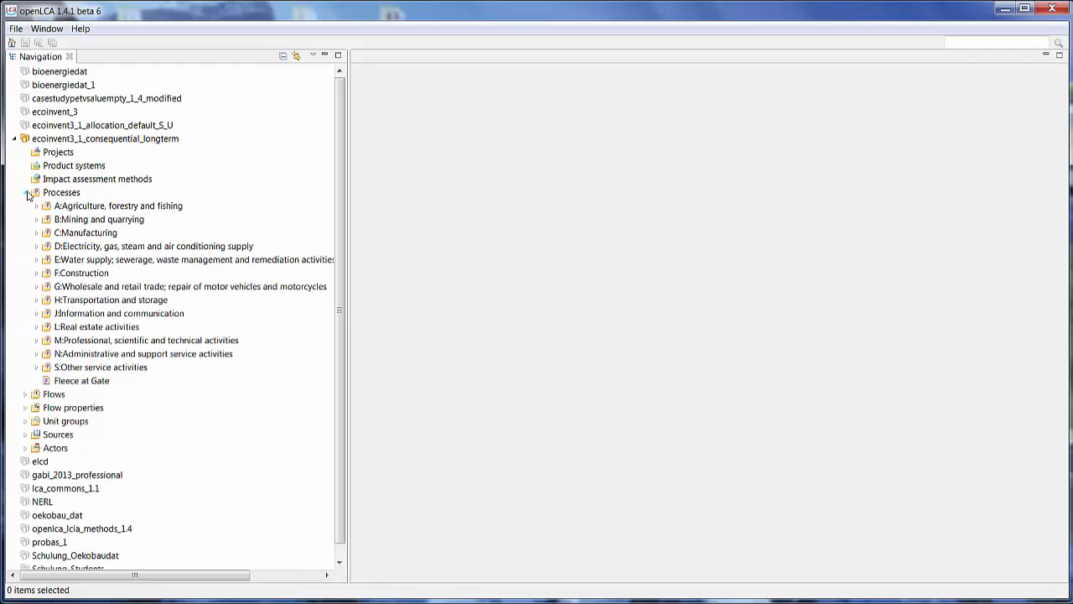
double_click(81, 380)
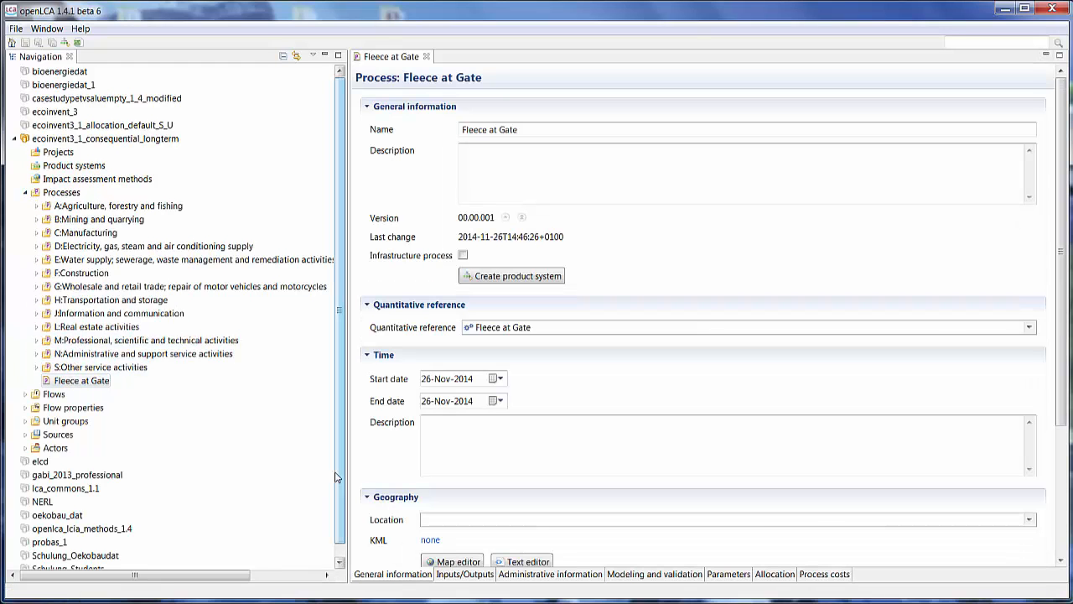
left_click(467, 576)
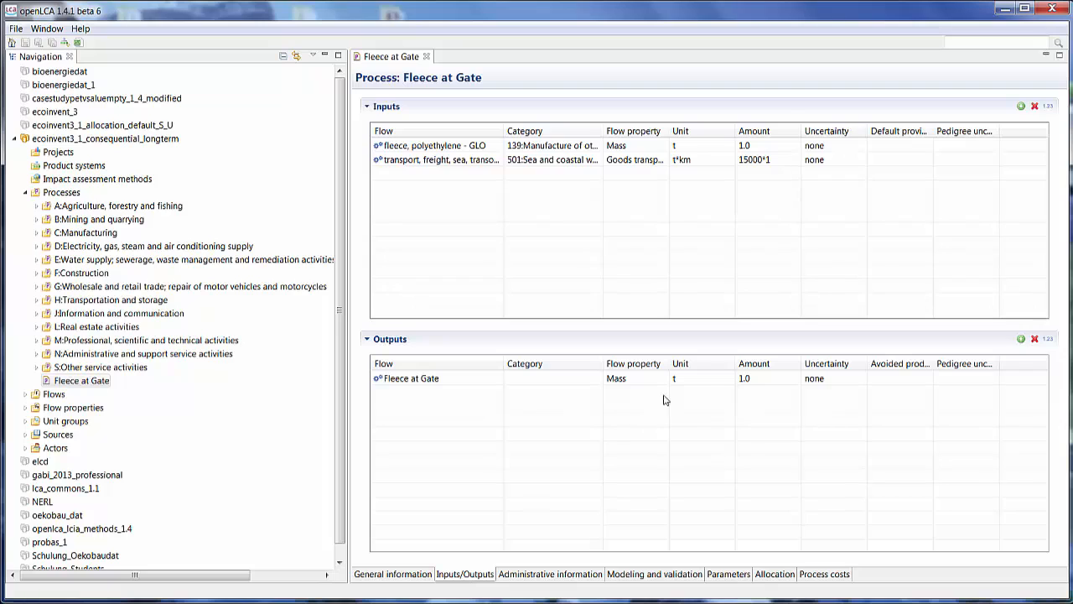
left_click(906, 149)
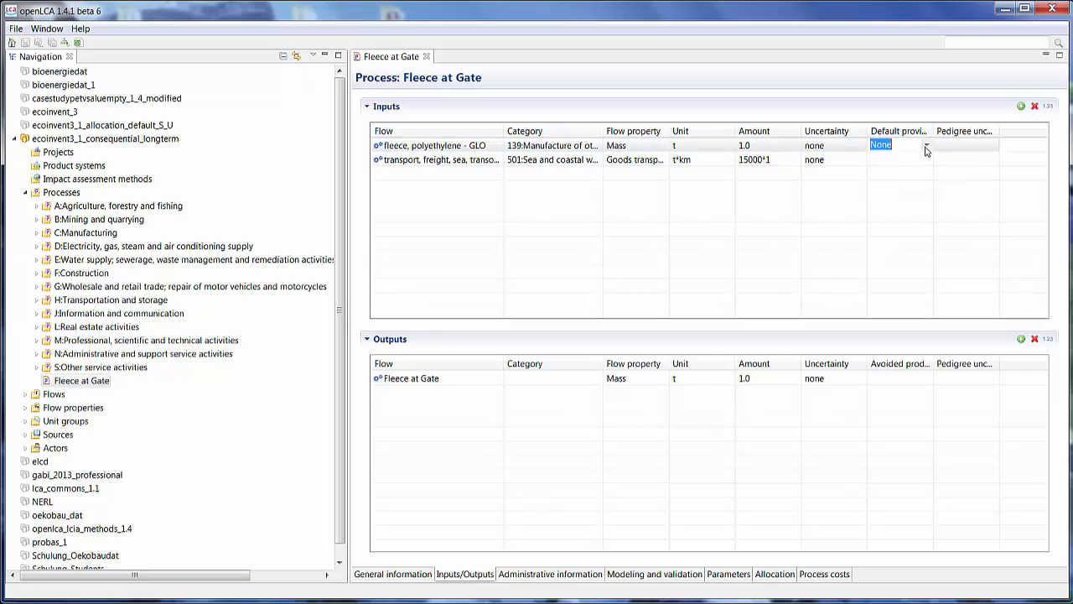
left_click(927, 149)
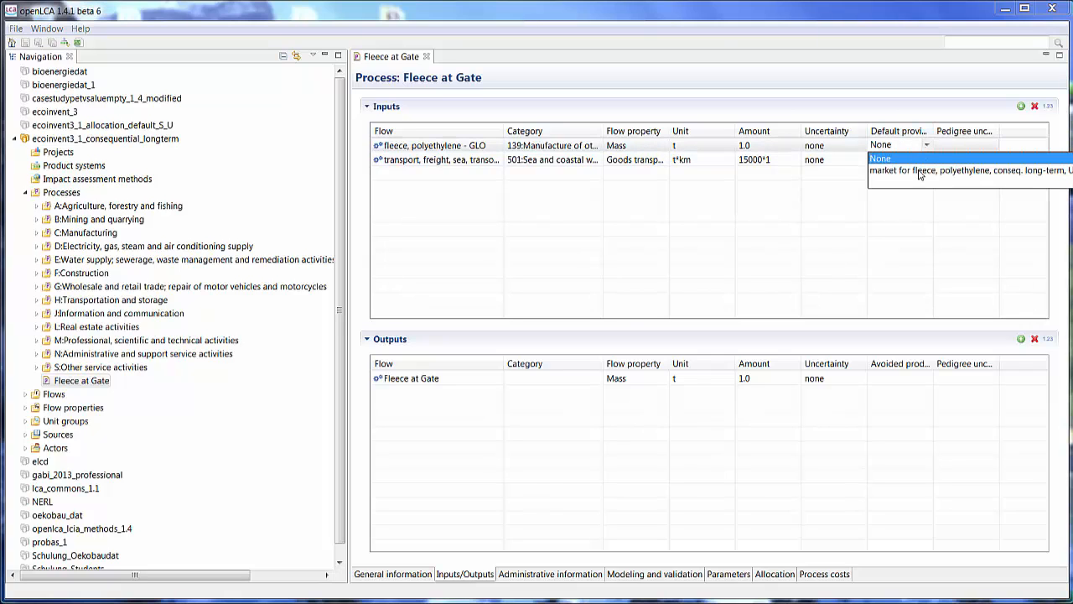
left_click(920, 173)
- Set the transport input's default provider to its consequential long-term market process for GLO
left_click(923, 161)
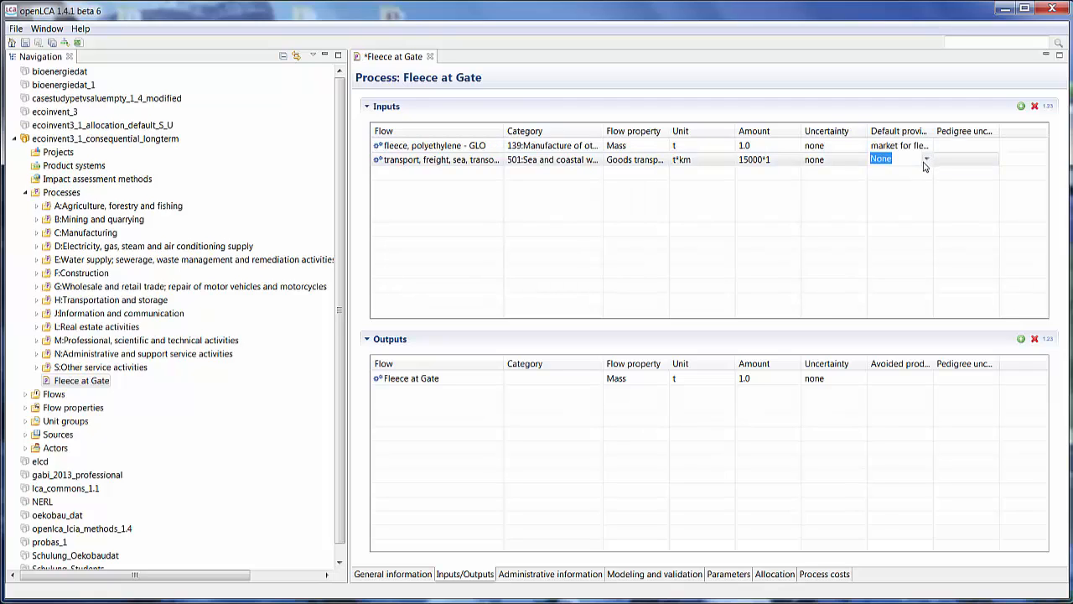
left_click(927, 160)
left_click(888, 185)
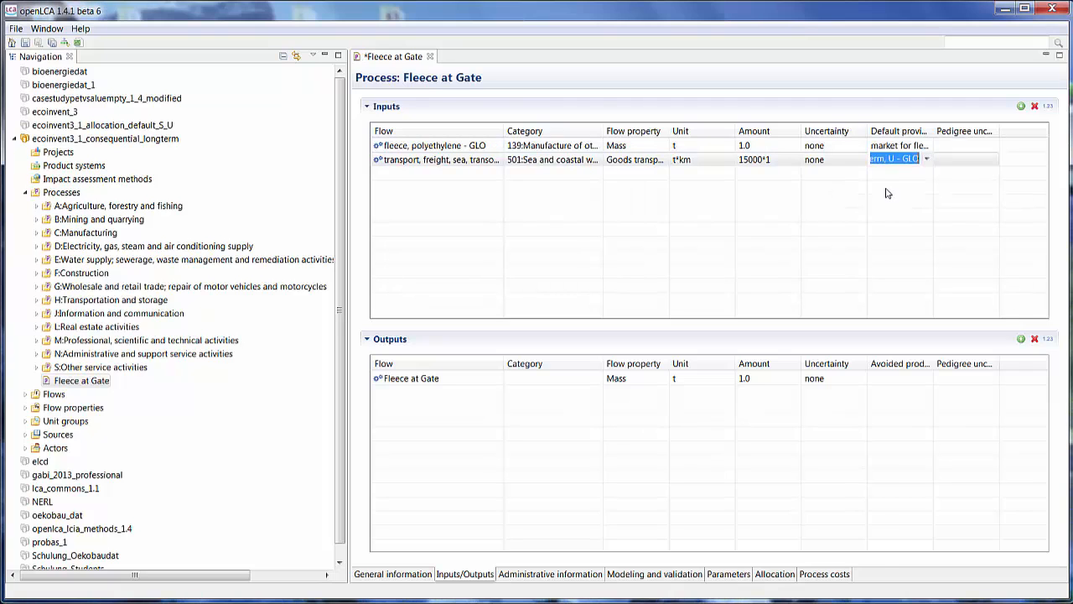